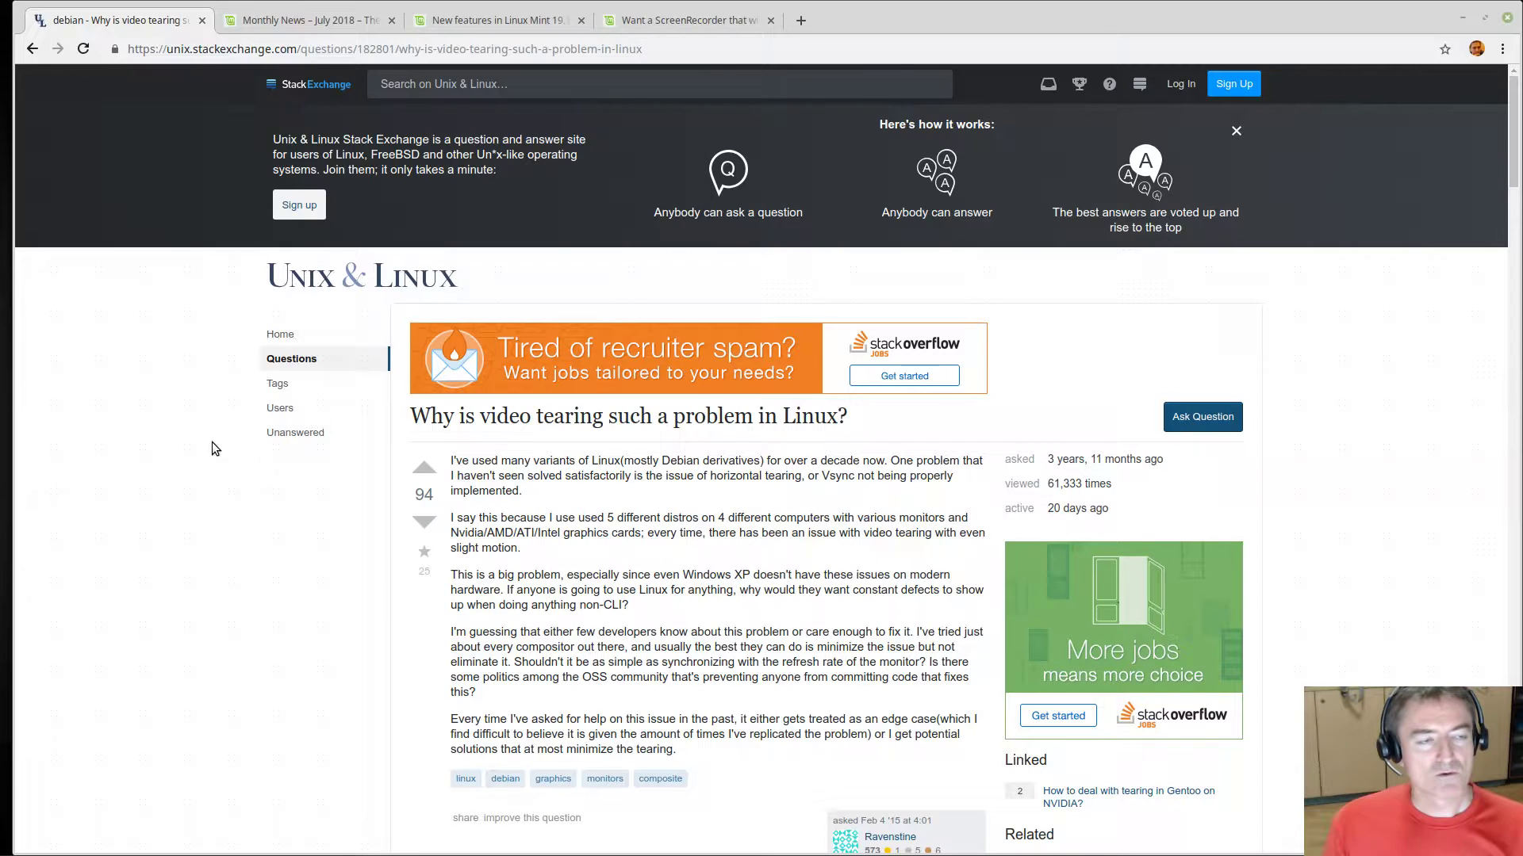
# Glance at the July 2018 news post, then scroll the tearing question to the Force Full Composition Pipeline answer.
pyautogui.click(249, 24)
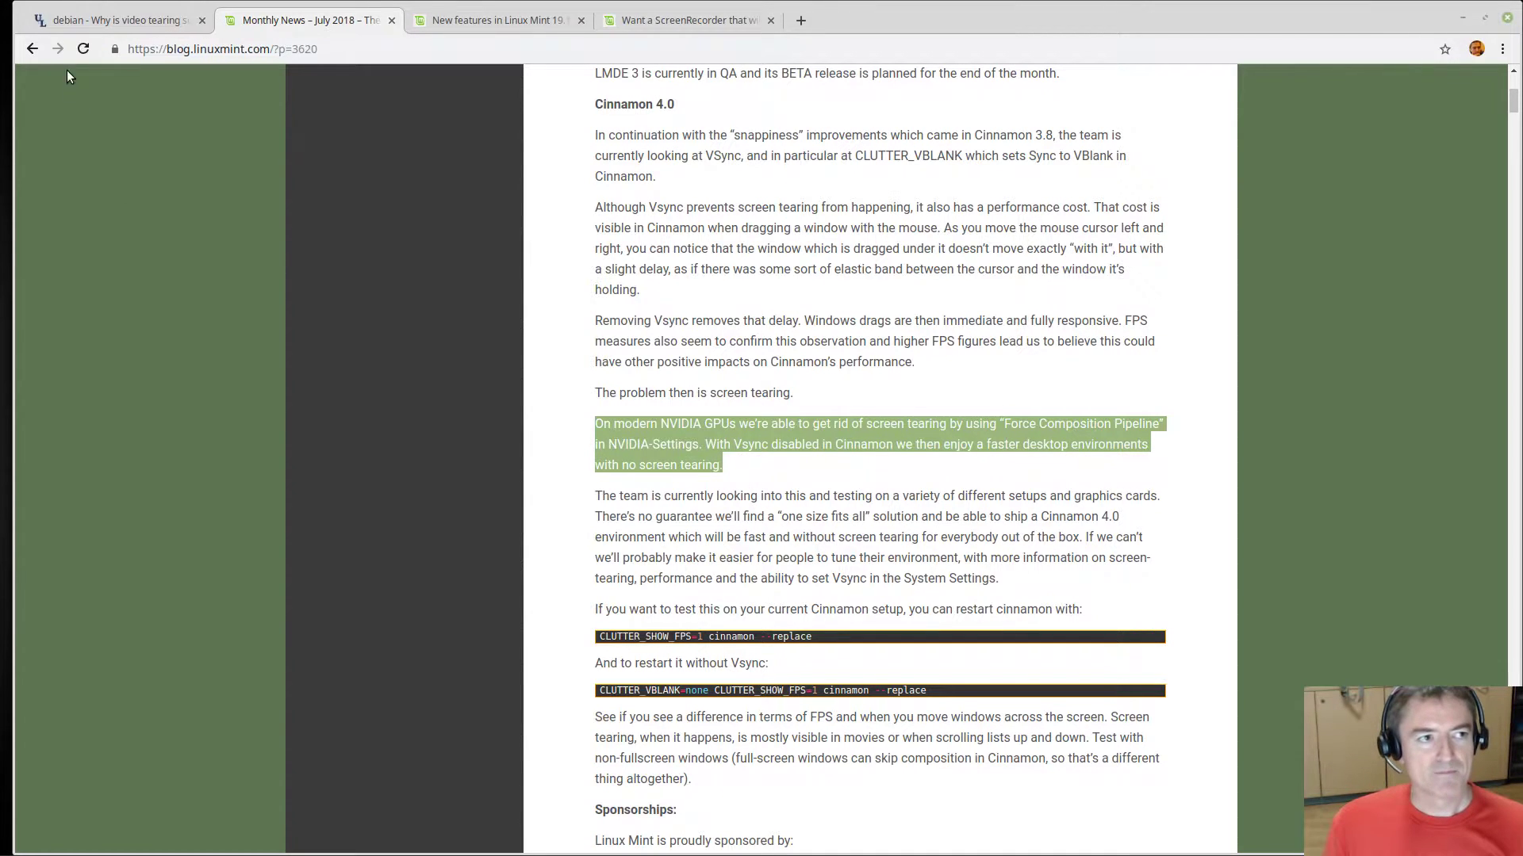
pyautogui.click(111, 19)
pyautogui.scroll(-3, 541, 449)
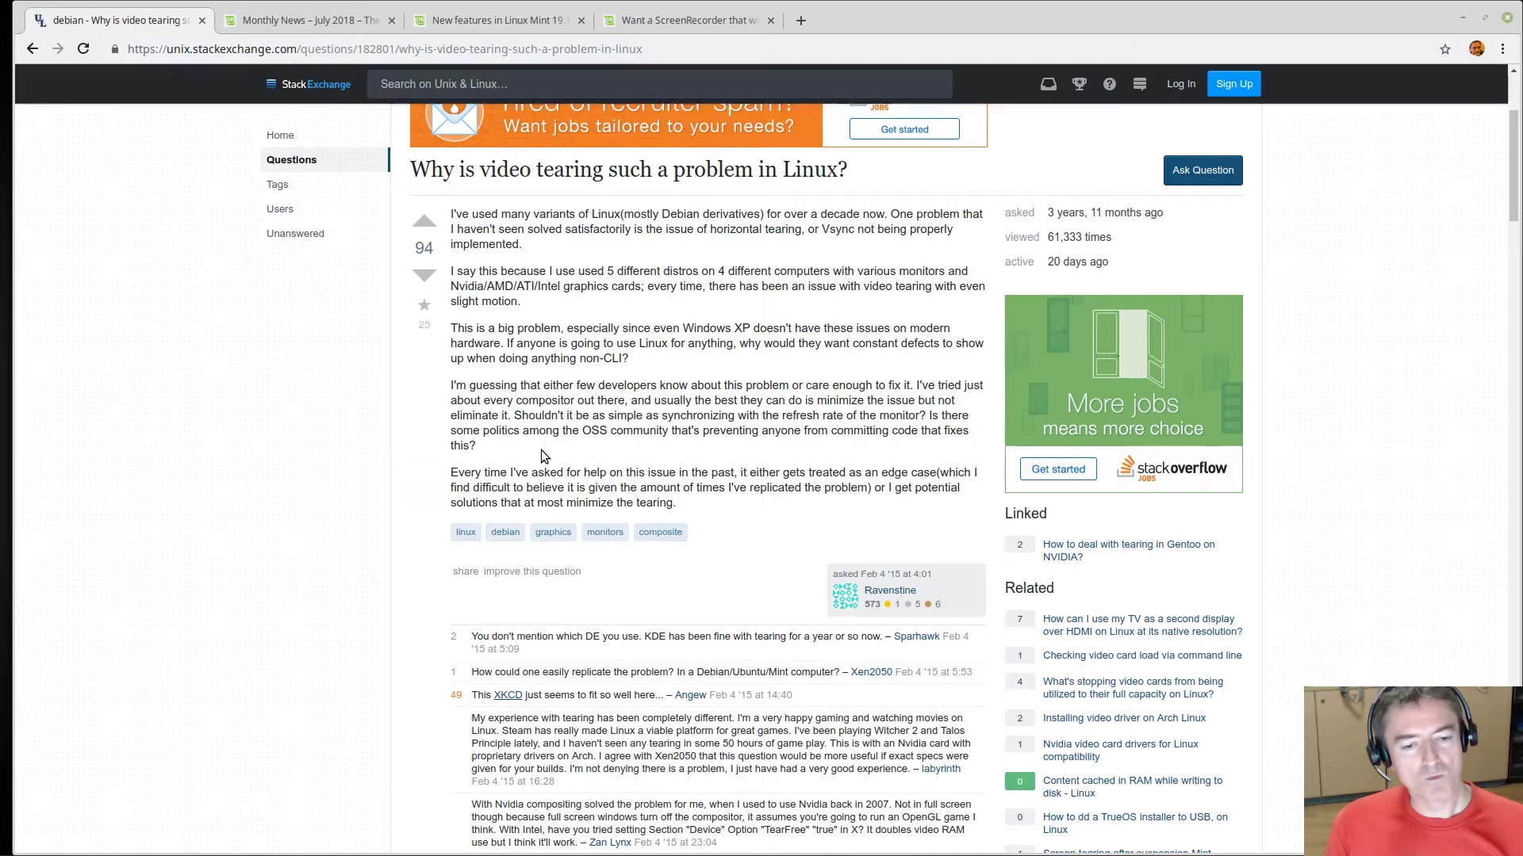
pyautogui.scroll(-3, 541, 449)
pyautogui.scroll(-5, 541, 450)
pyautogui.scroll(-6, 541, 449)
pyautogui.scroll(-4, 542, 454)
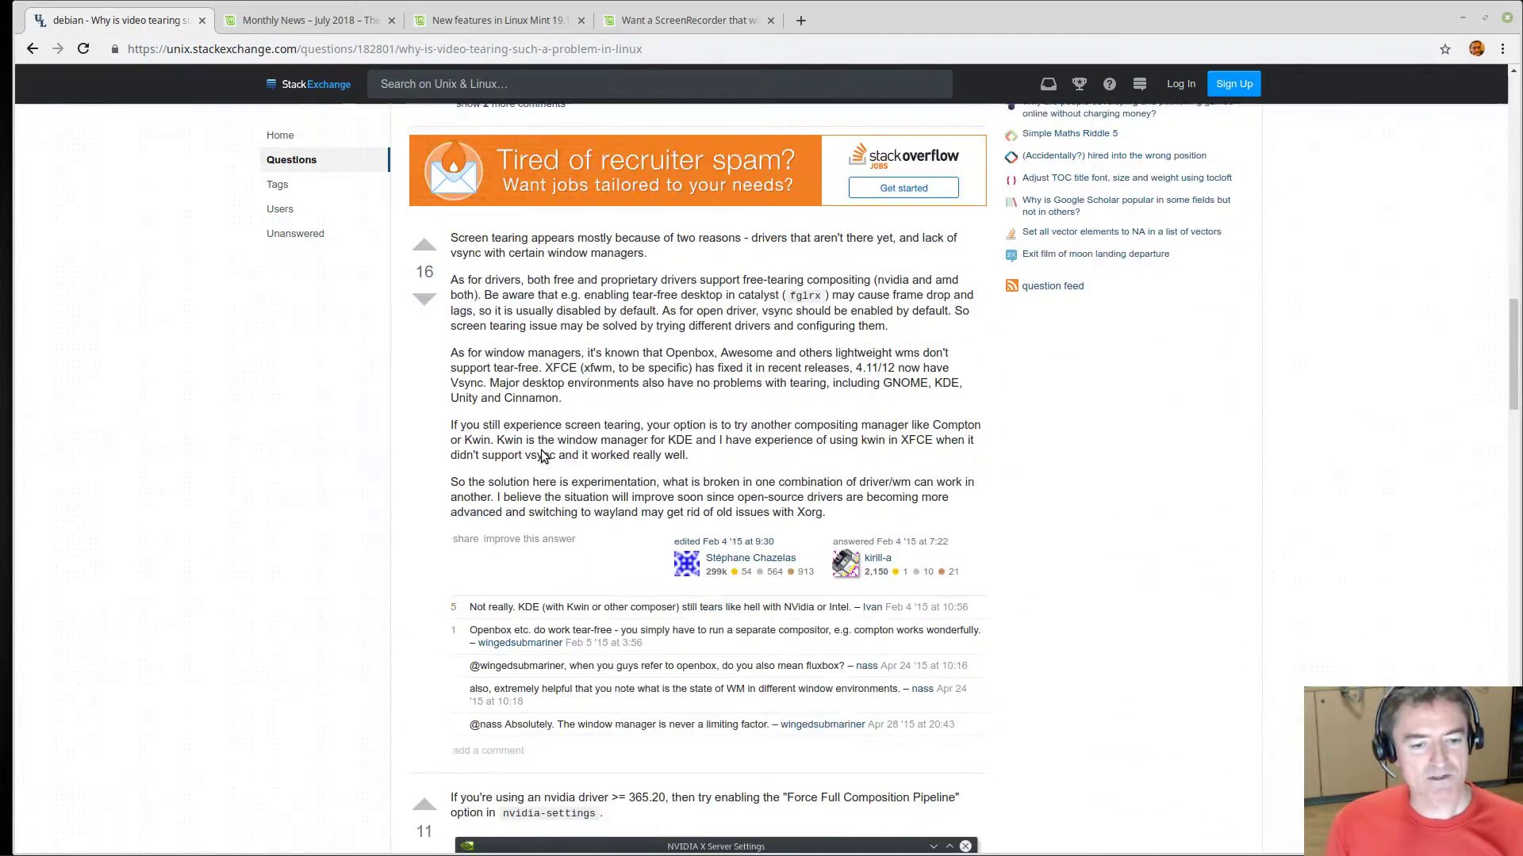
pyautogui.scroll(-5, 543, 457)
pyautogui.scroll(-4, 543, 455)
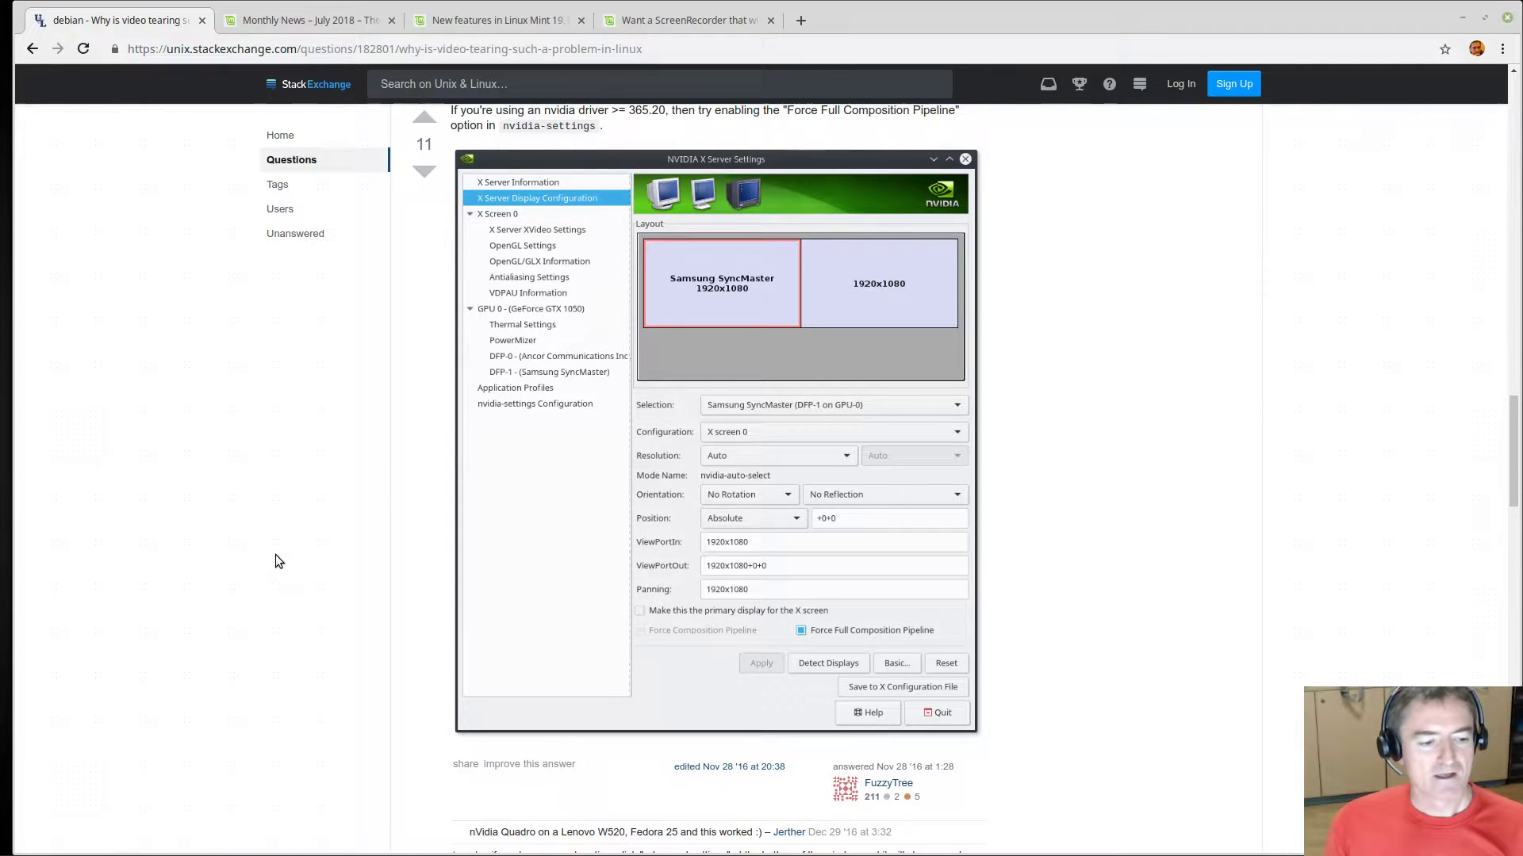
pyautogui.moveTo(274, 847)
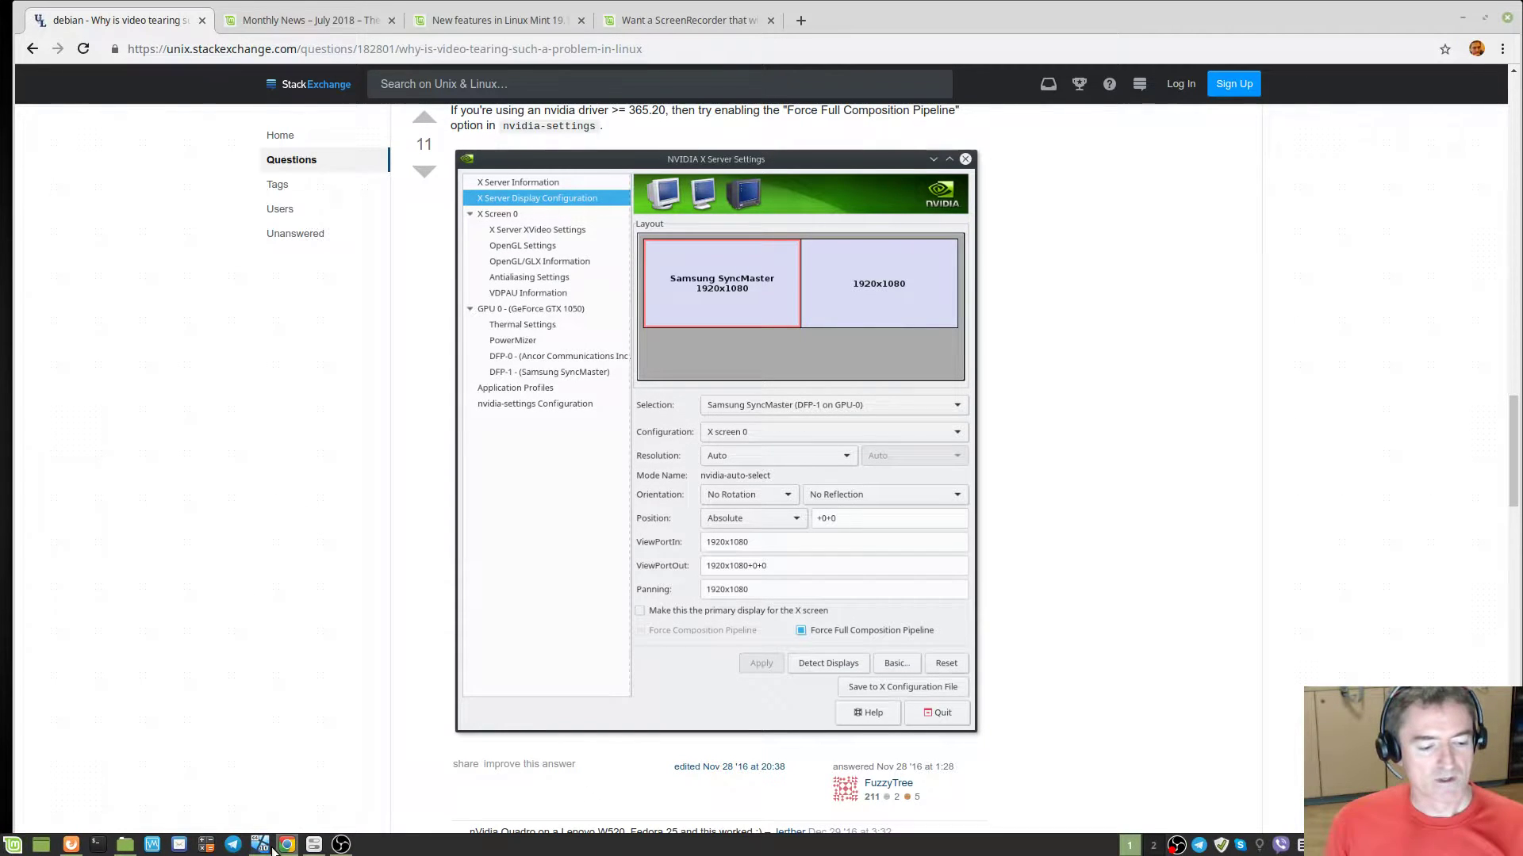
# Check VBlank and full-screen compositing in Cinnamon System Settings, then scroll the overview to Administration.
pyautogui.click(313, 844)
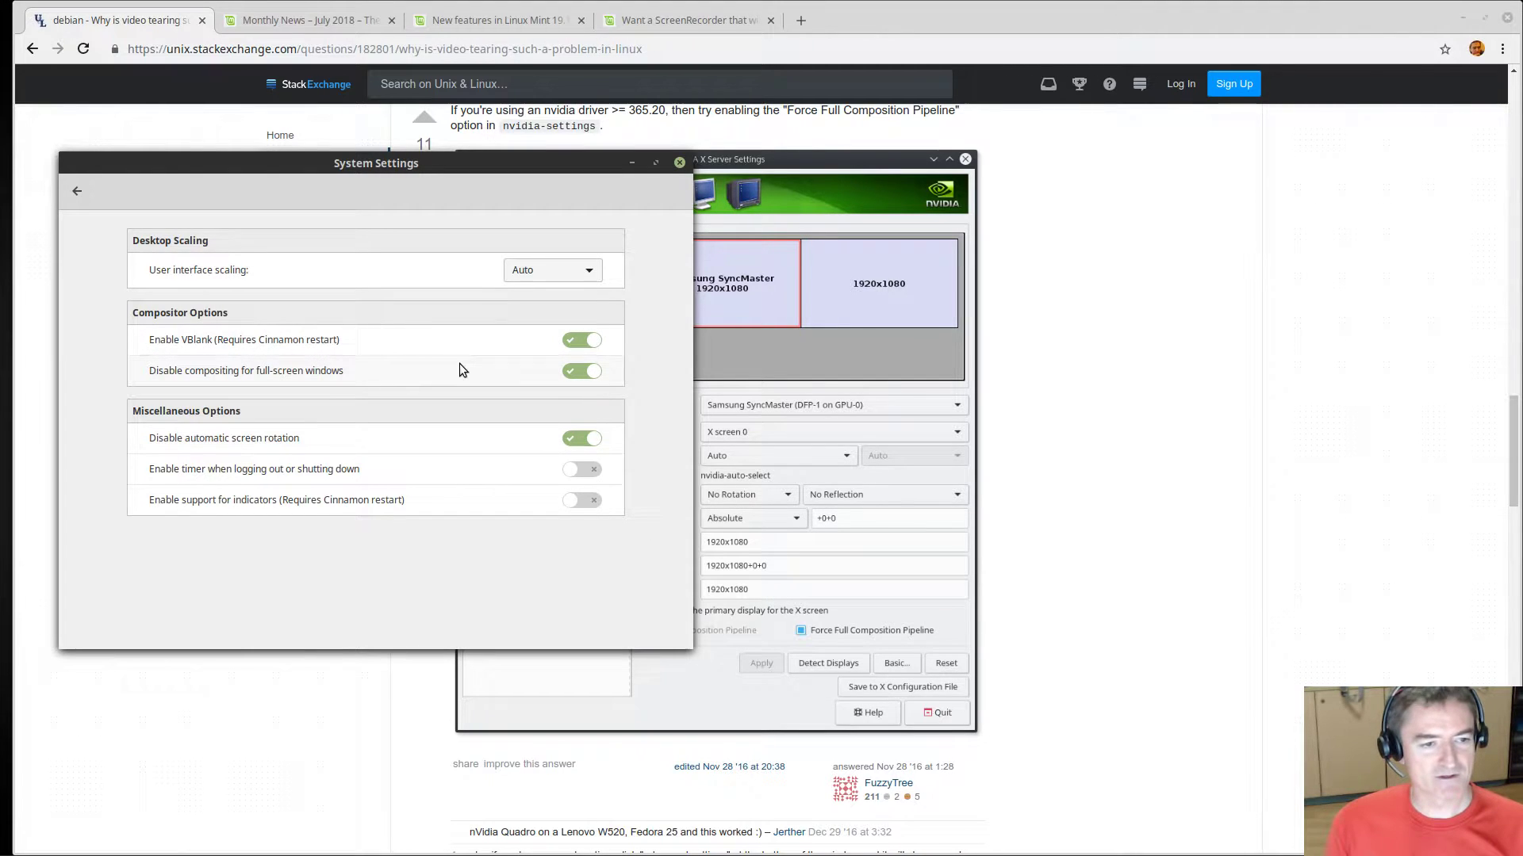
pyautogui.click(73, 199)
pyautogui.scroll(-5, 306, 431)
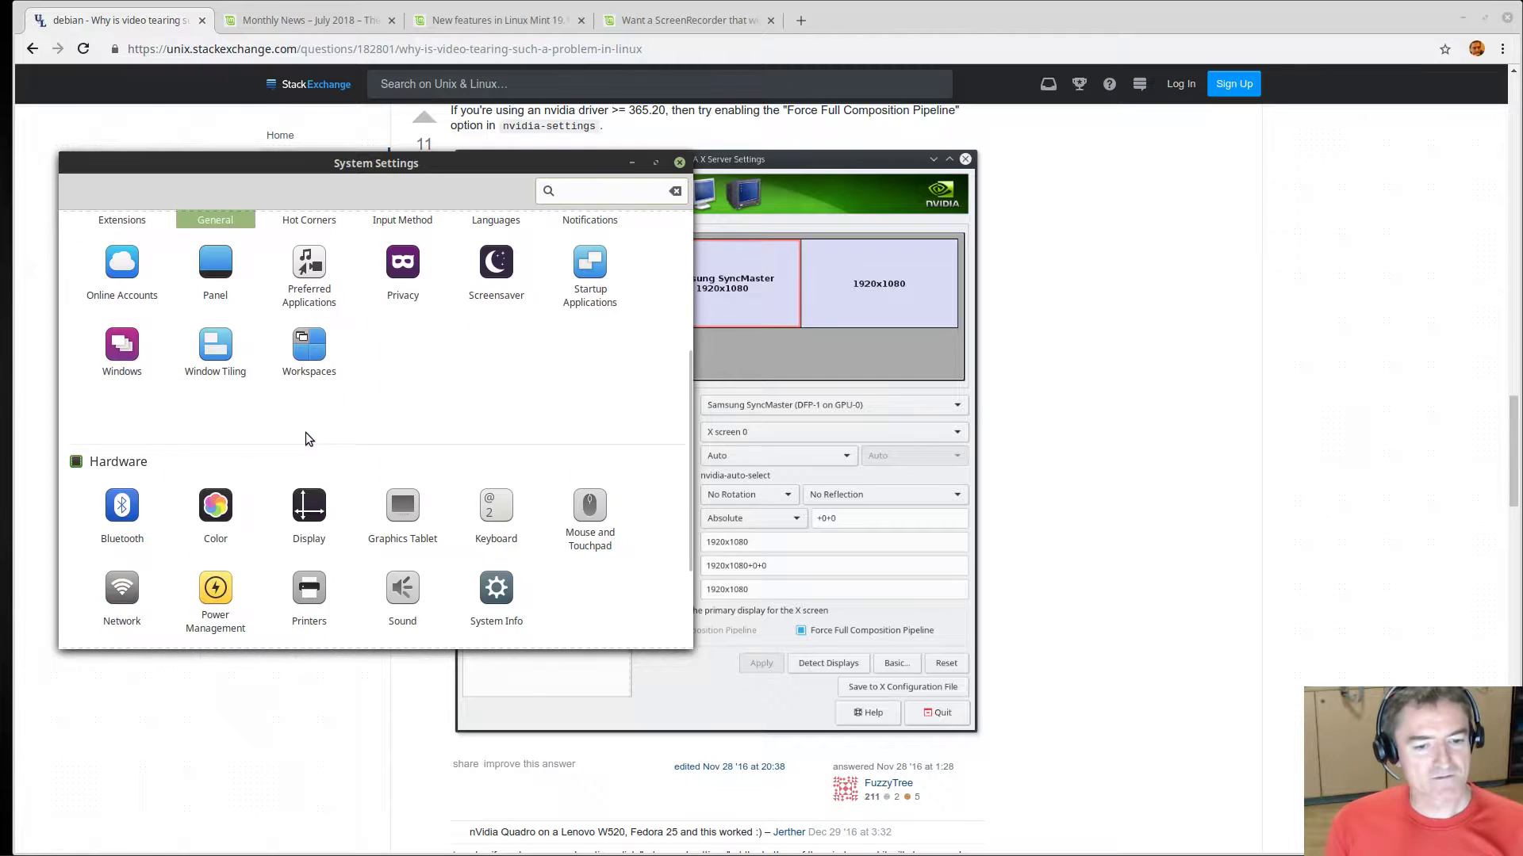
pyautogui.scroll(-3, 306, 432)
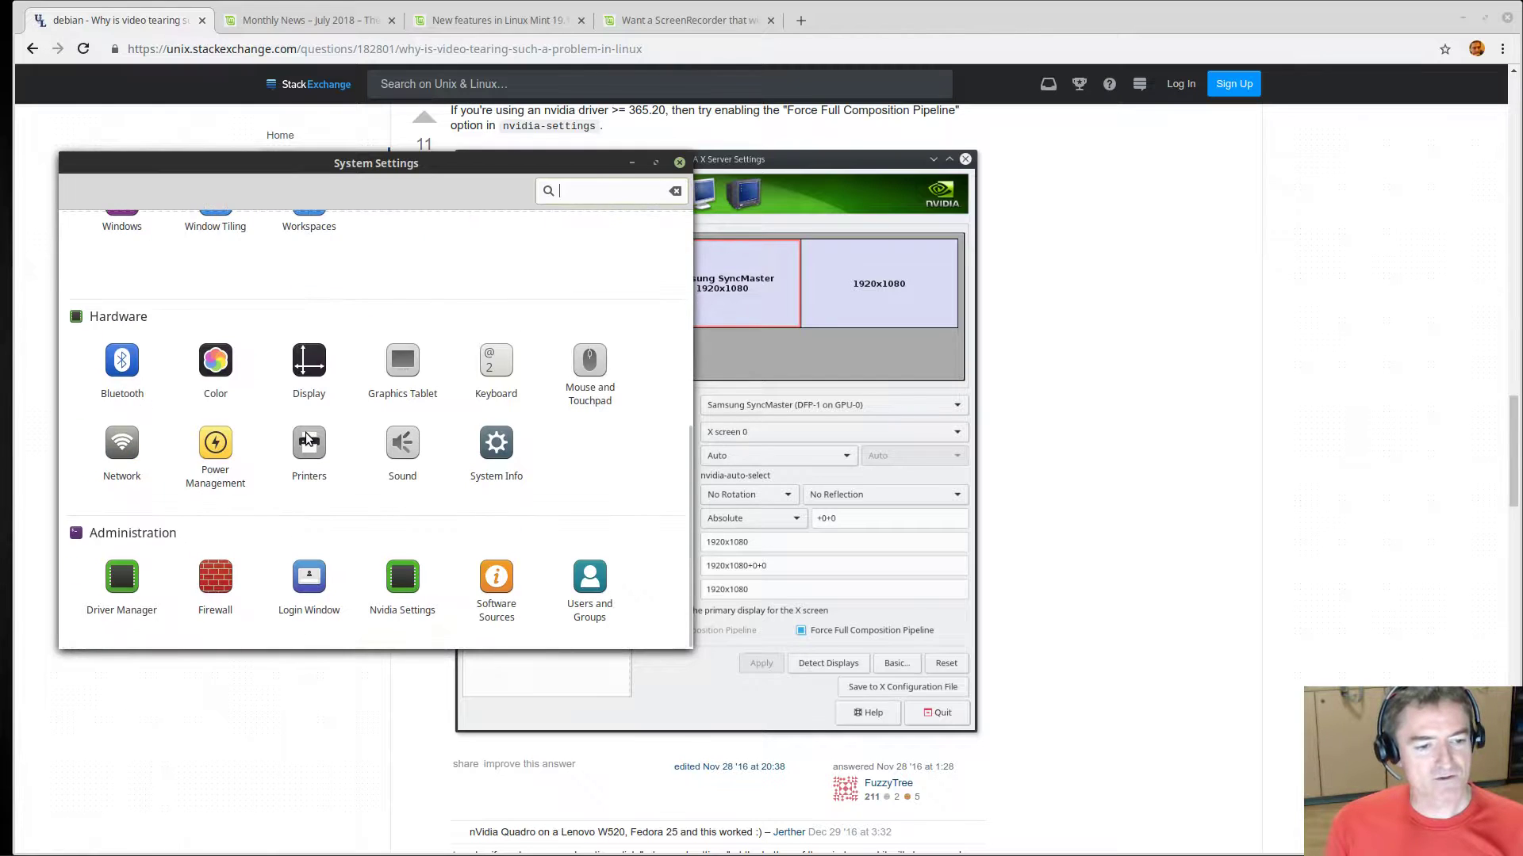
# Launch Nvidia Settings on the X Server Display Configuration page and move its window to the upper left.
pyautogui.click(399, 584)
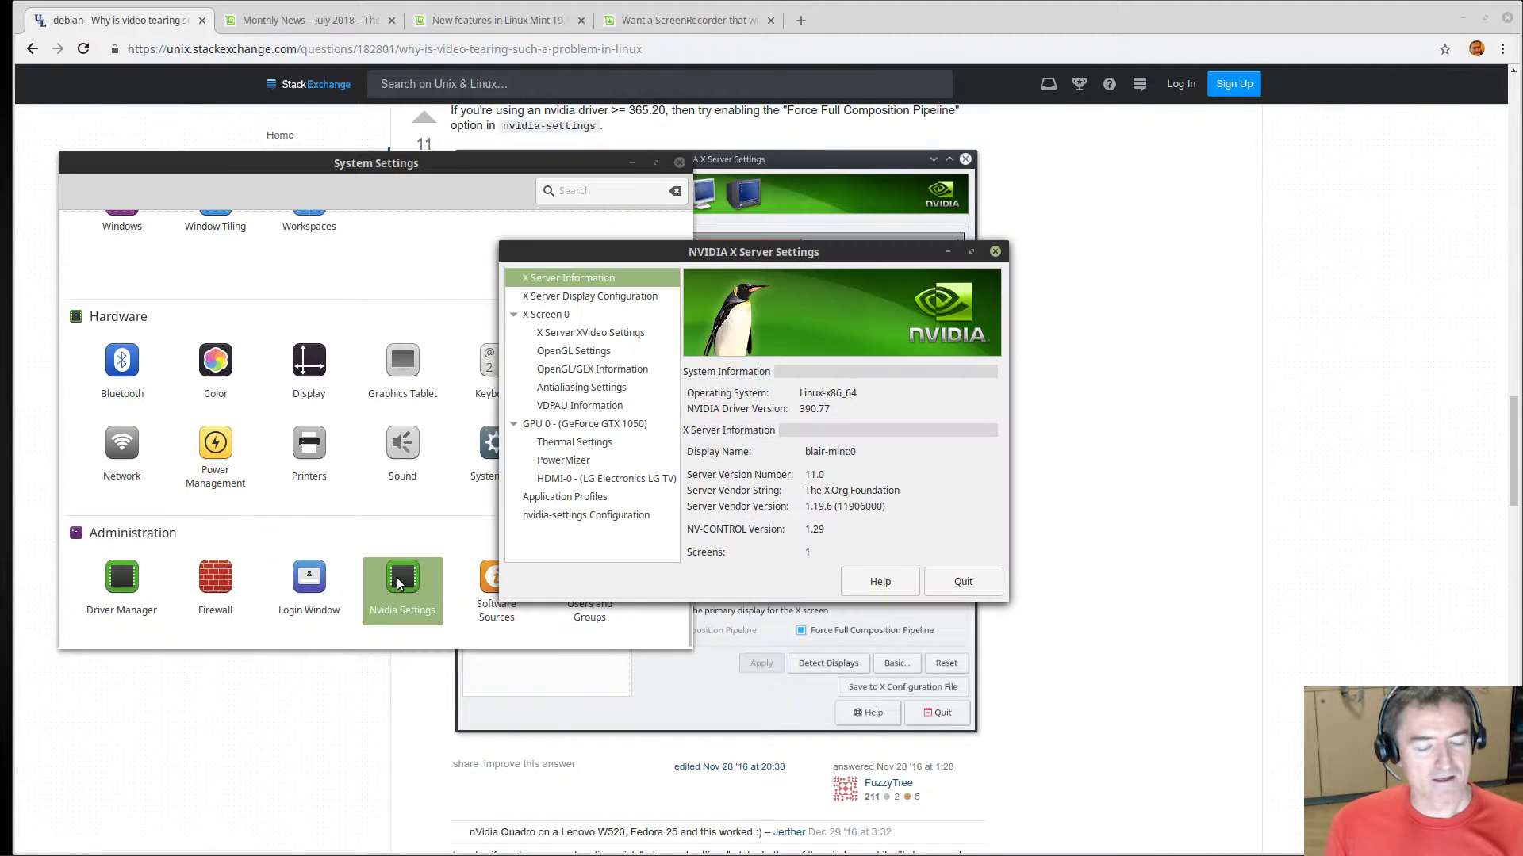
pyautogui.click(567, 297)
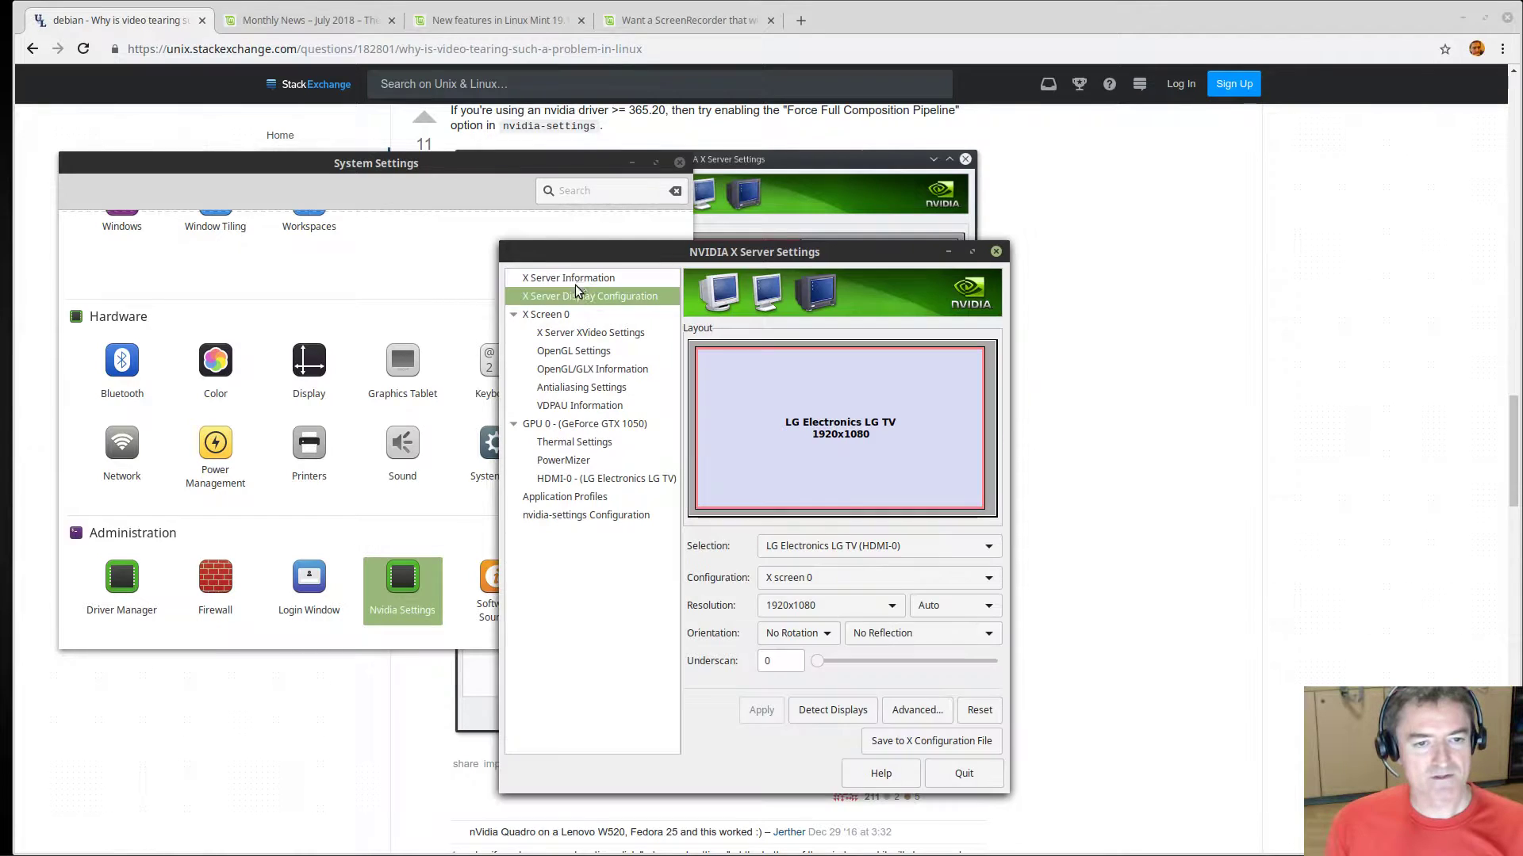
pyautogui.click(631, 162)
pyautogui.moveTo(616, 252); pyautogui.dragTo(117, 180)
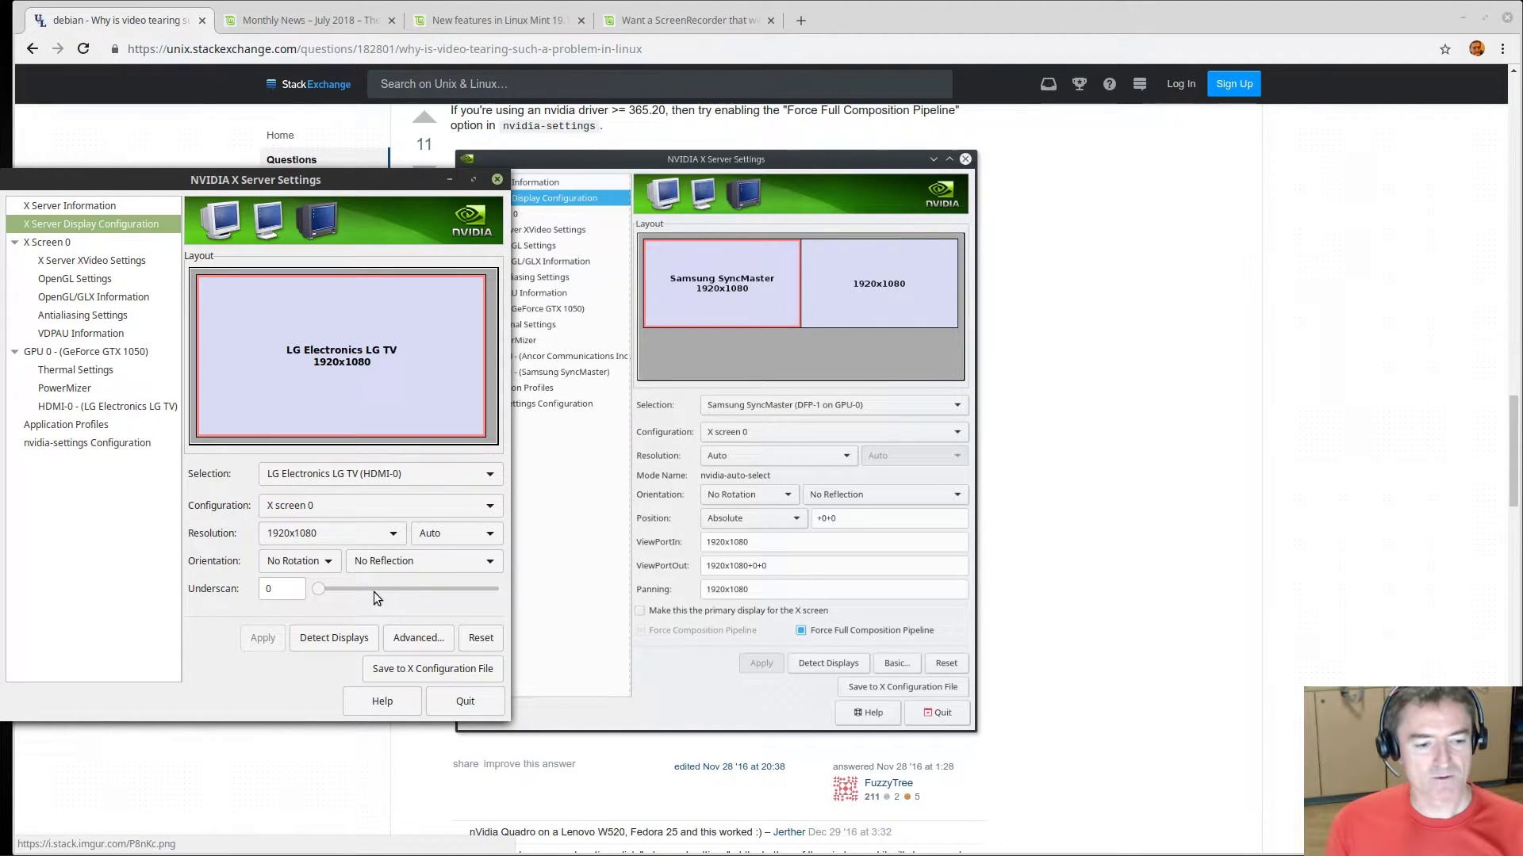
# Enable Force Full Composition Pipeline under Advanced, apply it and keep the new display mode.
pyautogui.click(403, 636)
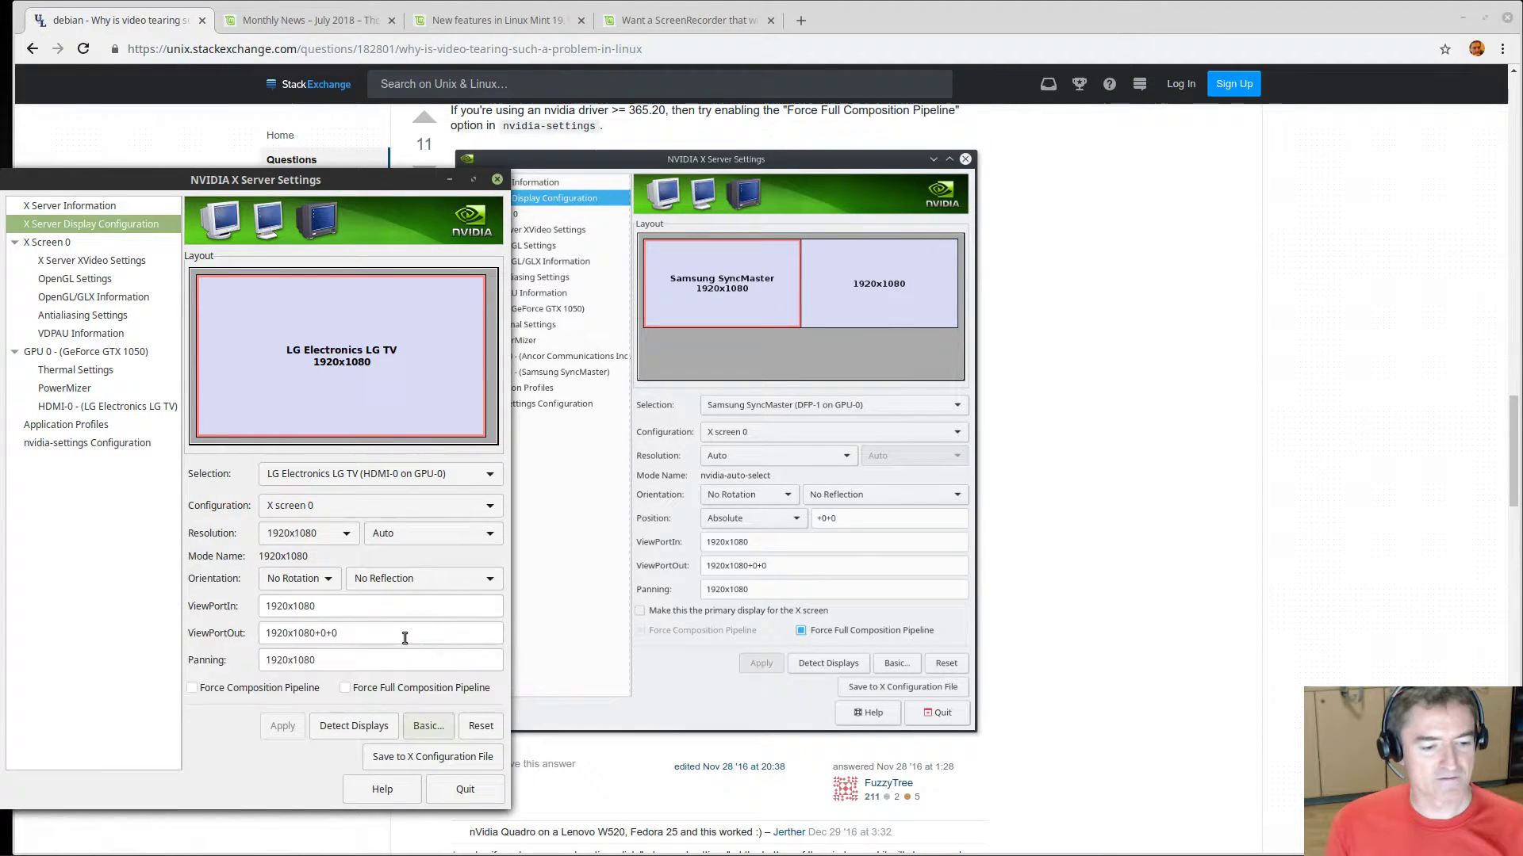
pyautogui.click(344, 688)
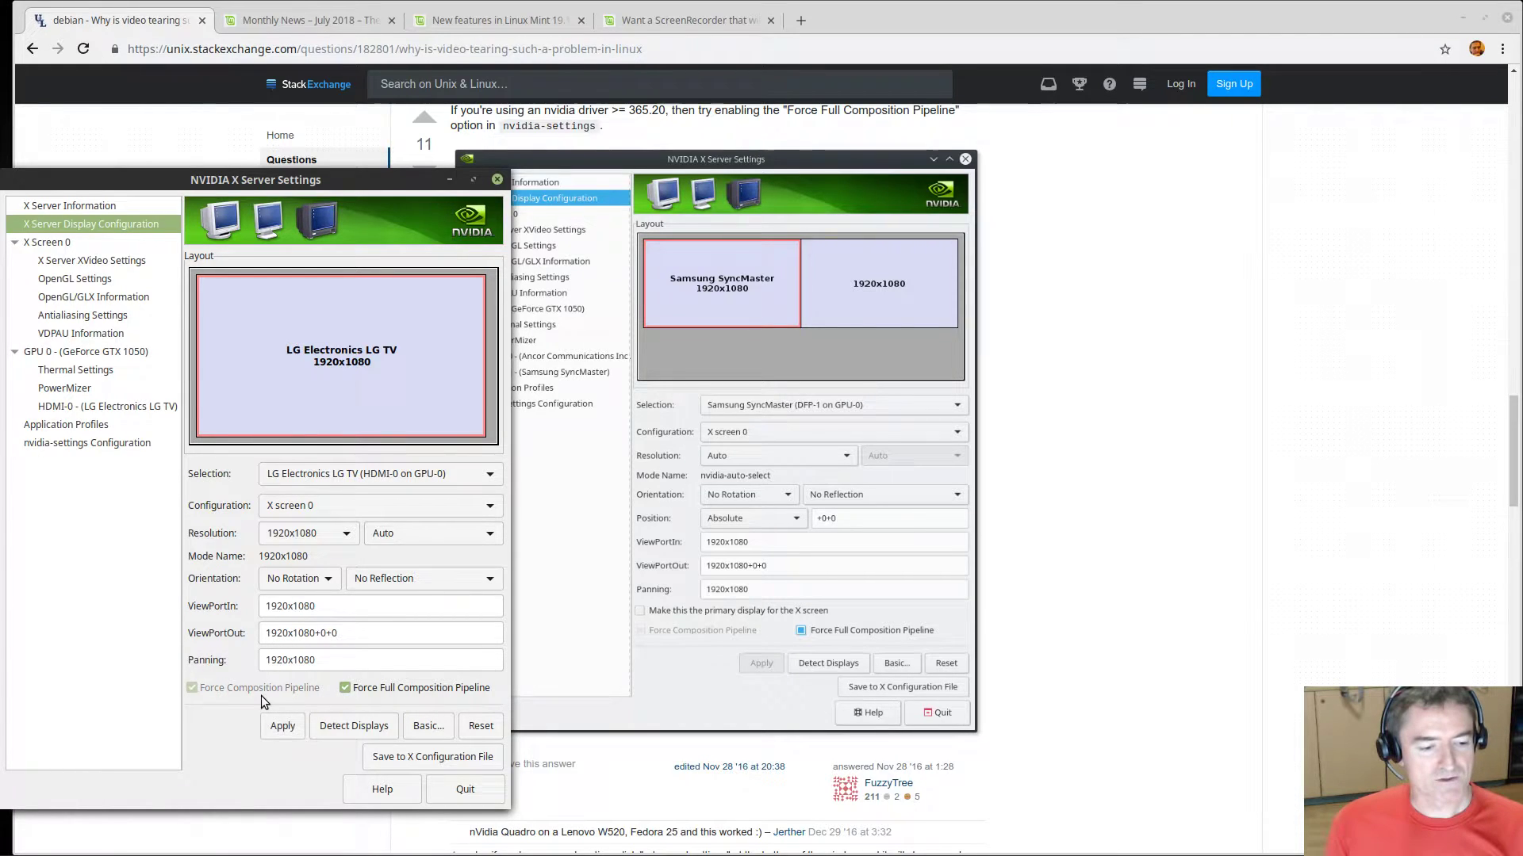
pyautogui.click(274, 723)
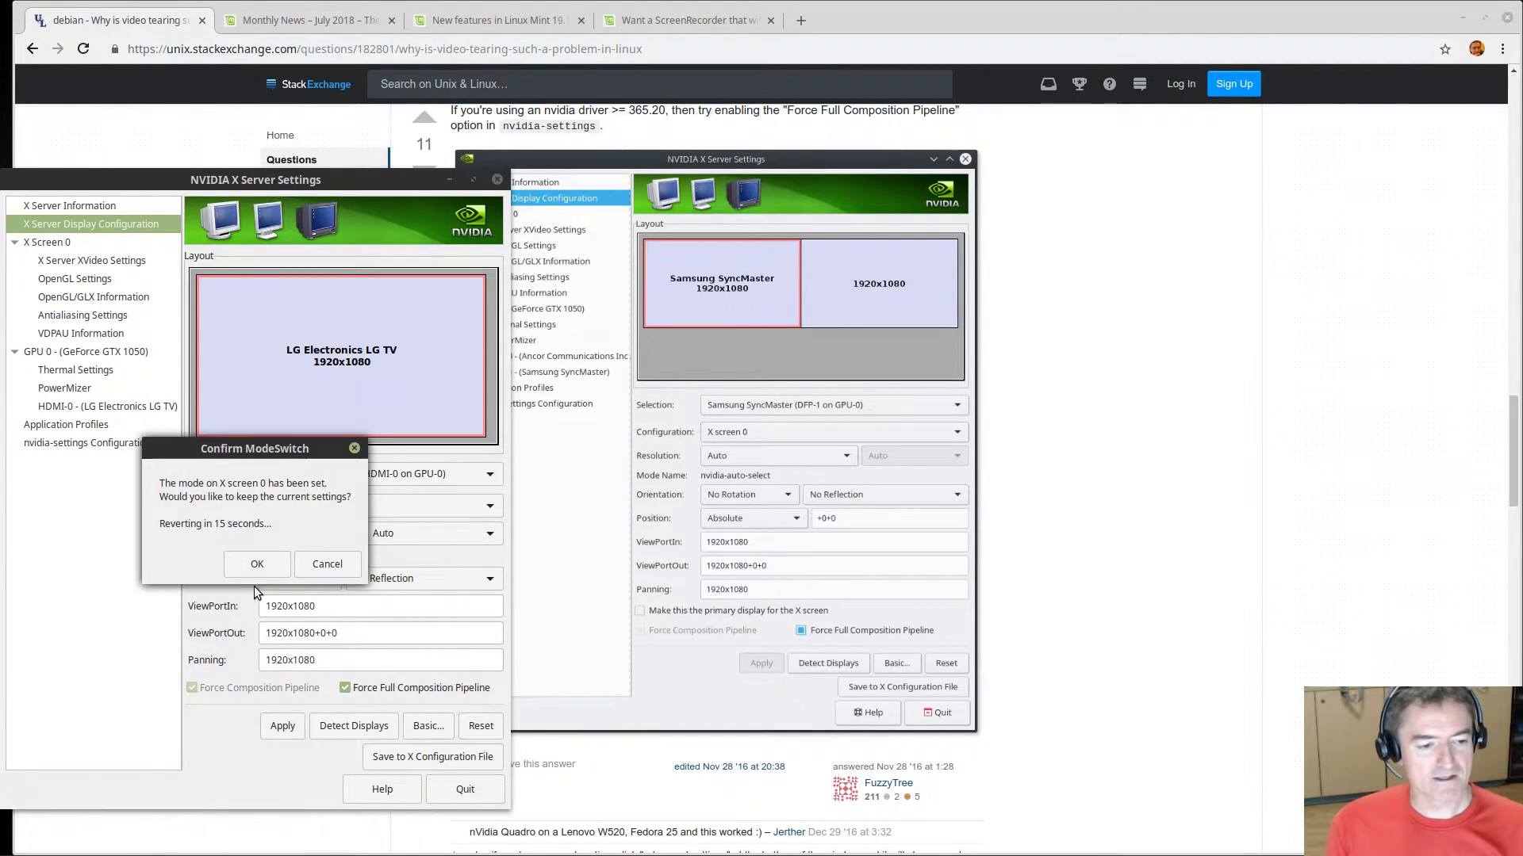
pyautogui.click(252, 570)
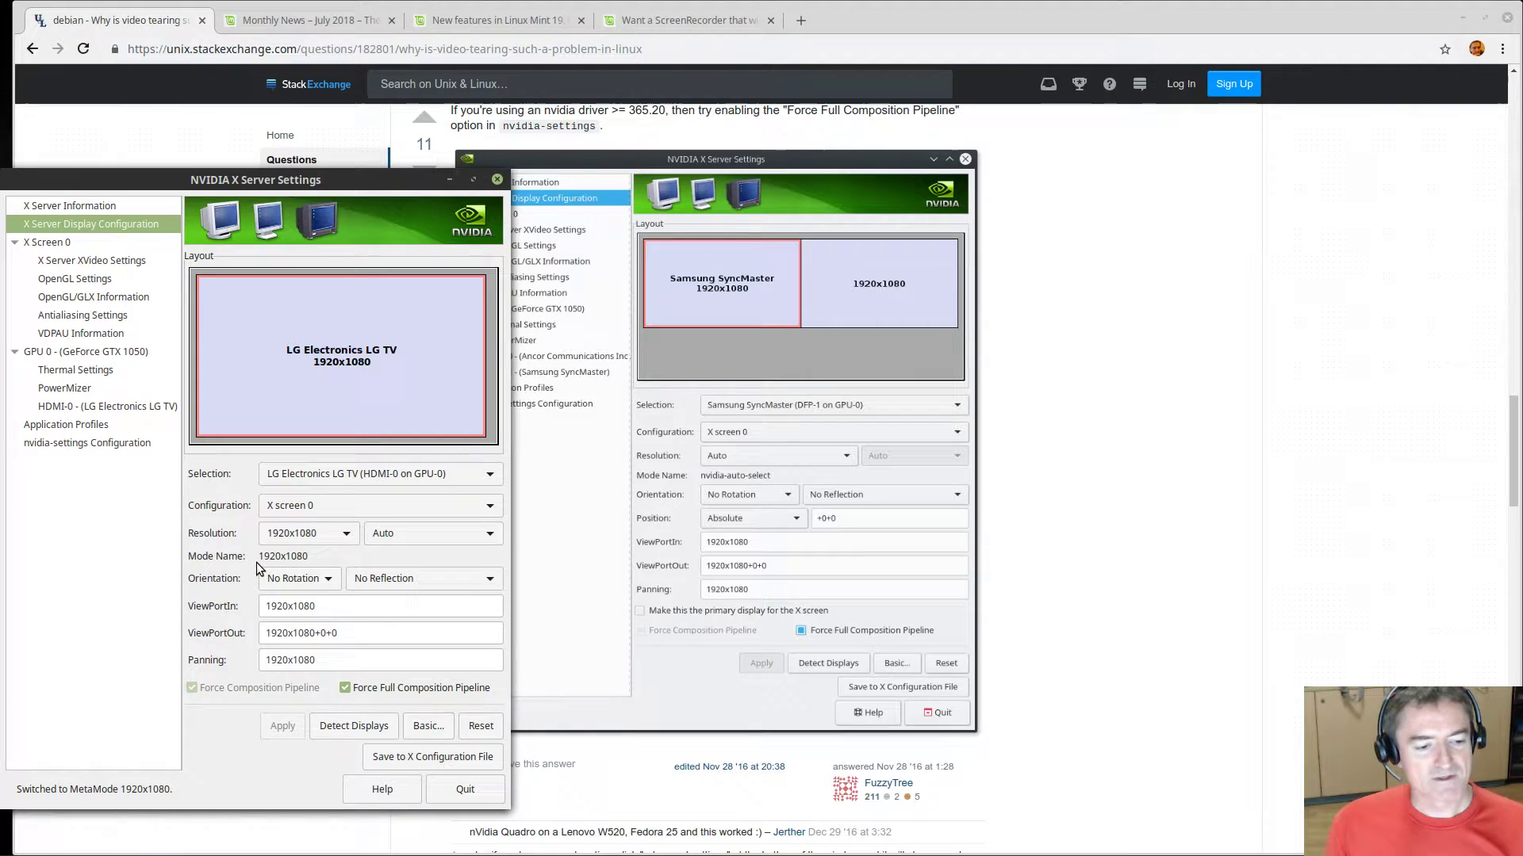
pyautogui.moveTo(278, 182)
pyautogui.mouseDown()
pyautogui.moveTo(625, 220)
pyautogui.moveTo(347, 132)
pyautogui.mouseUp()
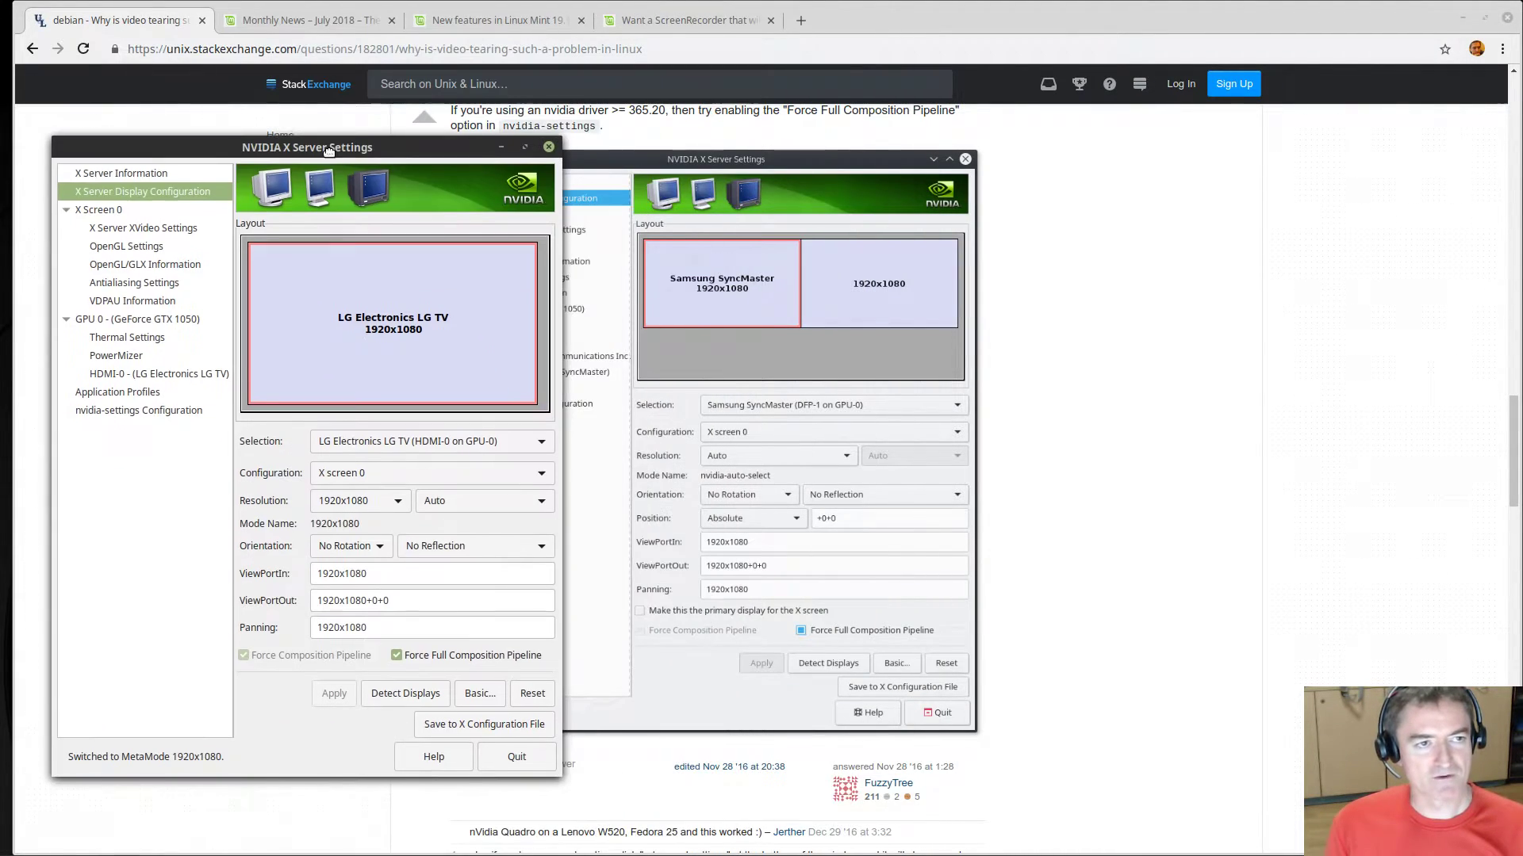
pyautogui.click(323, 30)
# Back on the tearing question, scroll to the answer blaming drivers and window managers, suggesting Compton or Kwin.
pyautogui.click(458, 22)
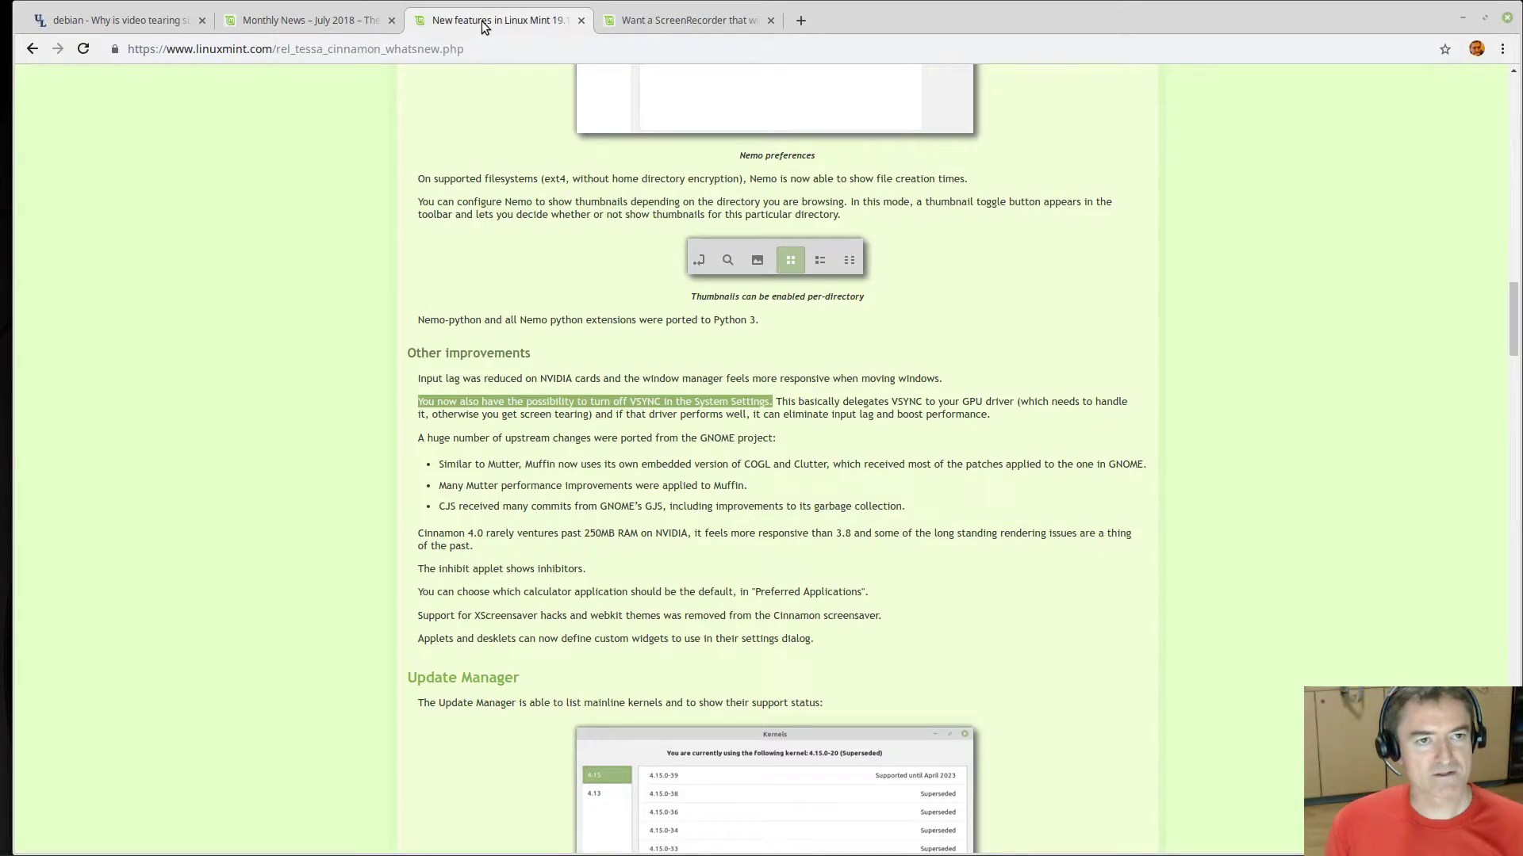
pyautogui.click(119, 20)
pyautogui.scroll(2, 537, 569)
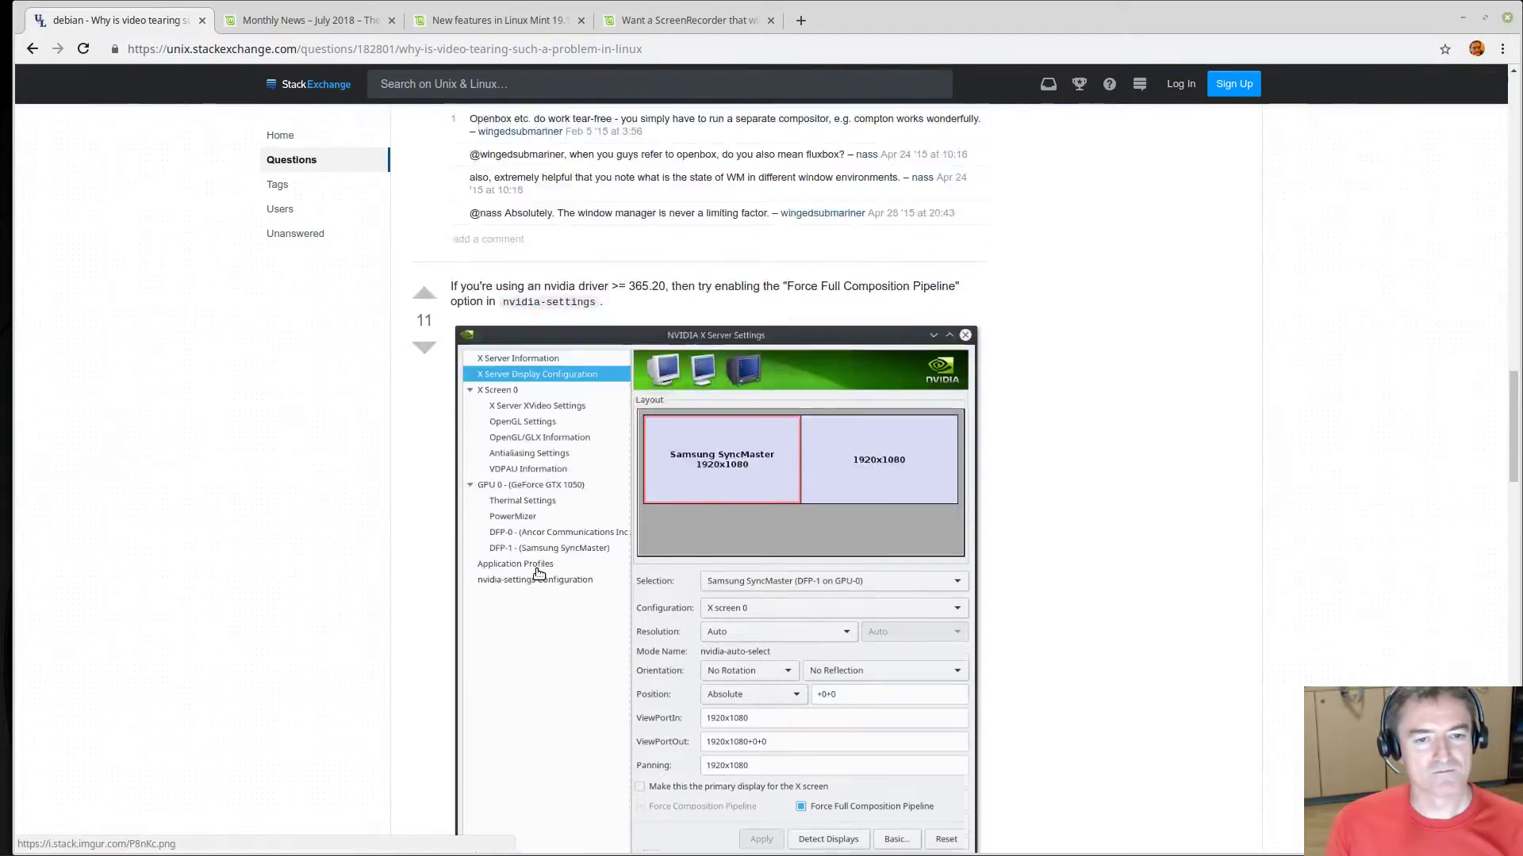
pyautogui.scroll(5, 538, 569)
pyautogui.scroll(5, 538, 569)
pyautogui.scroll(5, 537, 569)
pyautogui.scroll(5, 538, 570)
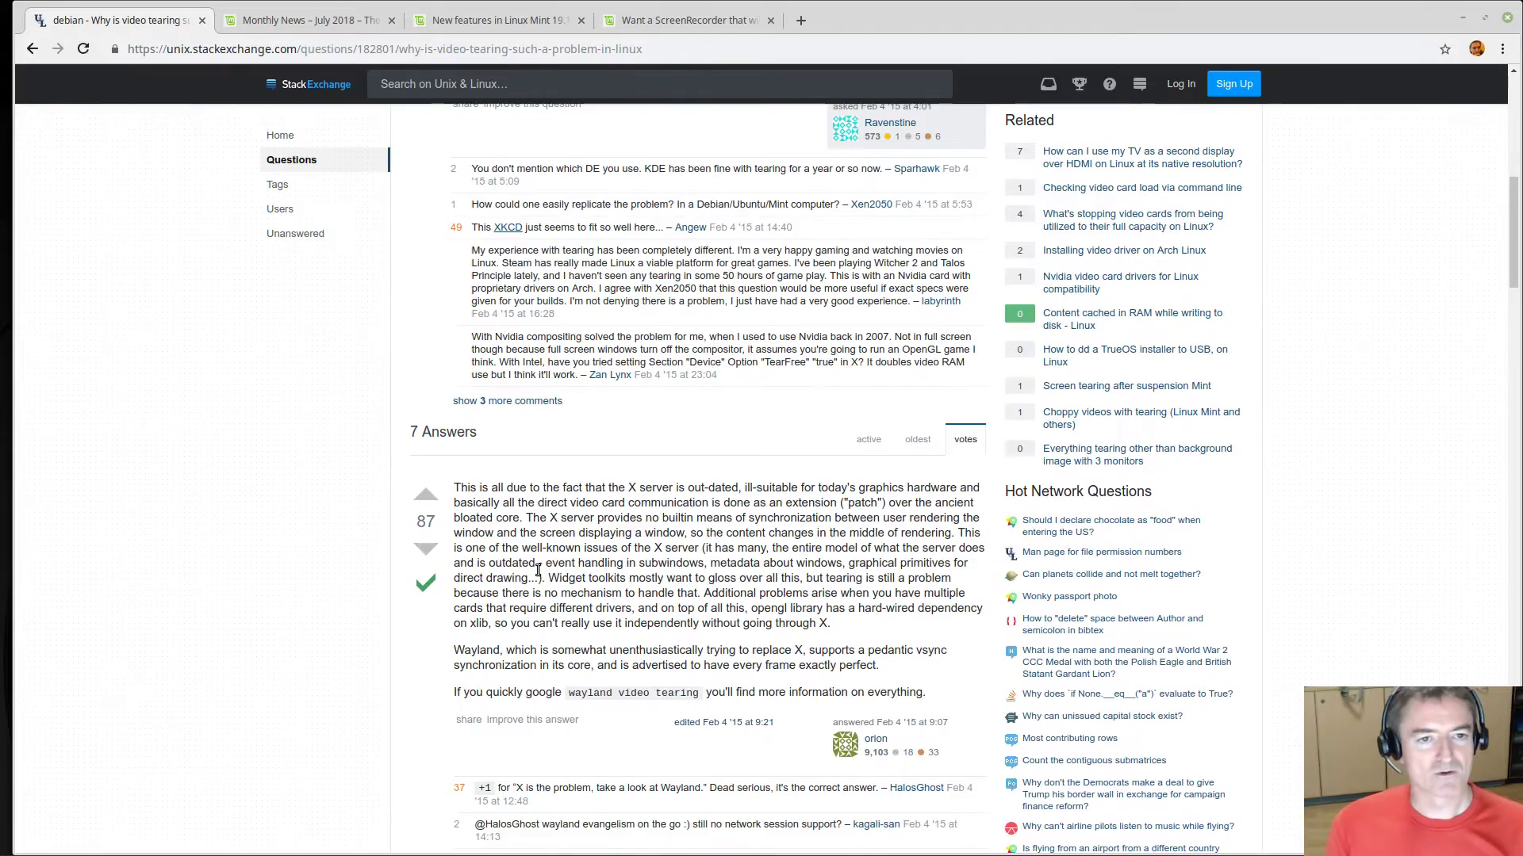
pyautogui.scroll(5, 537, 569)
pyautogui.scroll(3, 538, 570)
pyautogui.scroll(5, 538, 570)
pyautogui.scroll(-10, 538, 570)
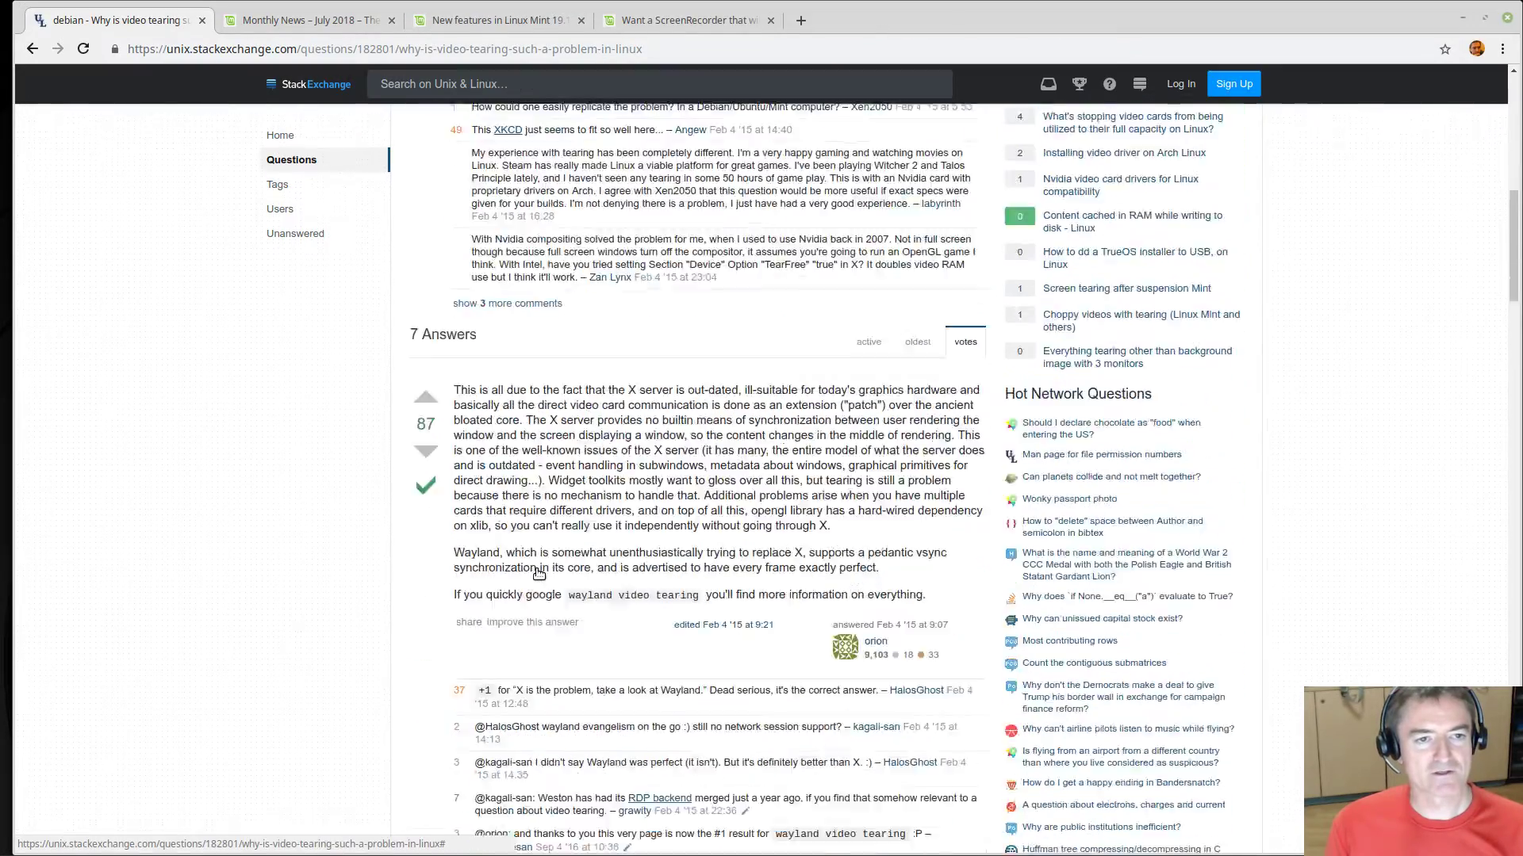
pyautogui.scroll(-5, 537, 570)
pyautogui.scroll(-4, 536, 570)
pyautogui.scroll(-1, 536, 569)
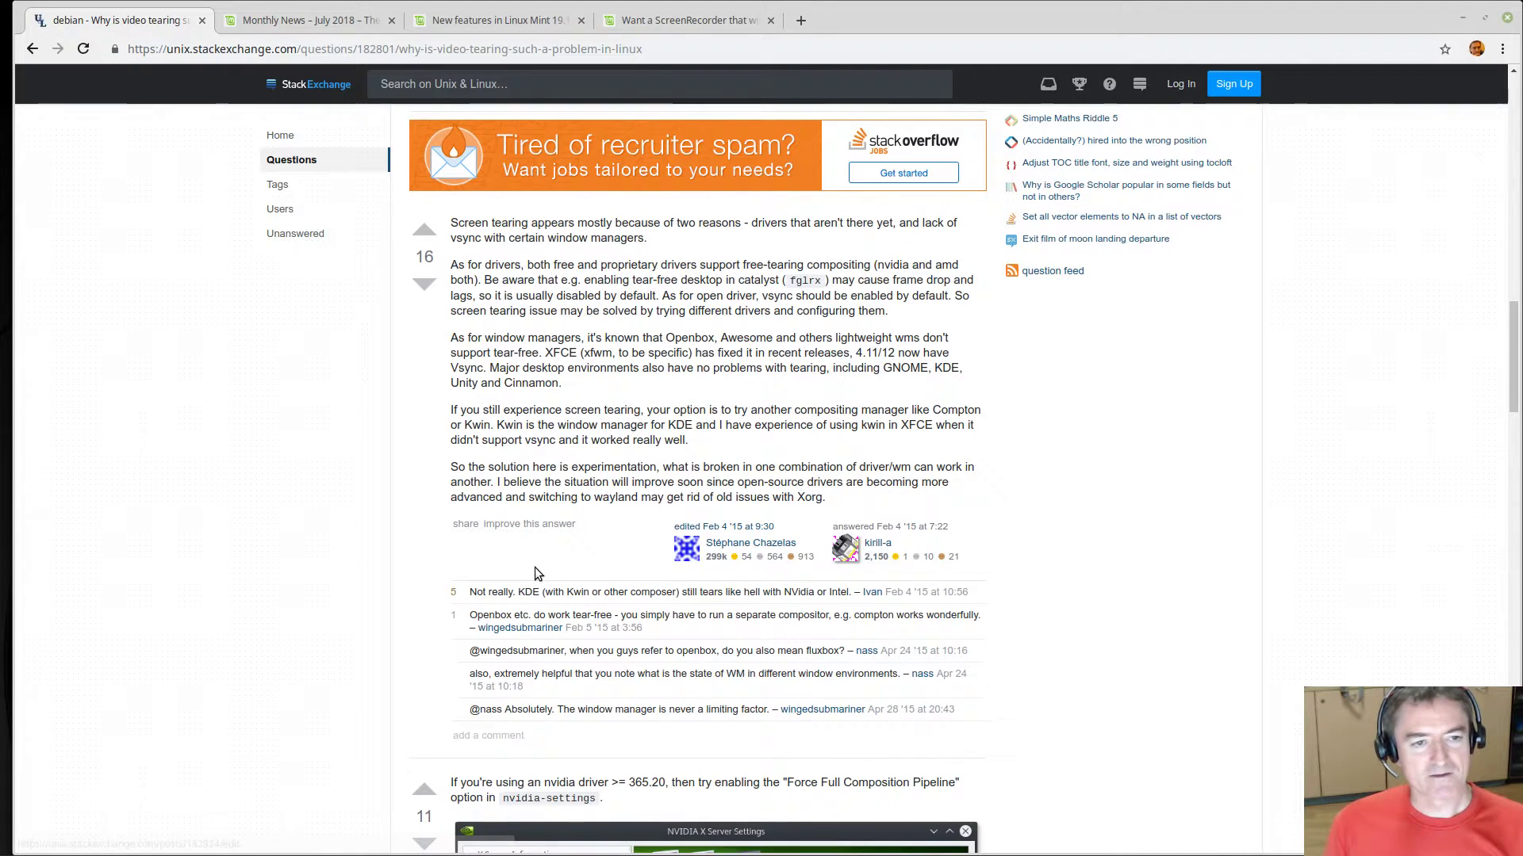
# Uncheck Force Full Composition Pipeline for the LG TV, apply it and keep the reverted mode.
pyautogui.hotkey('alt', 'Tab')
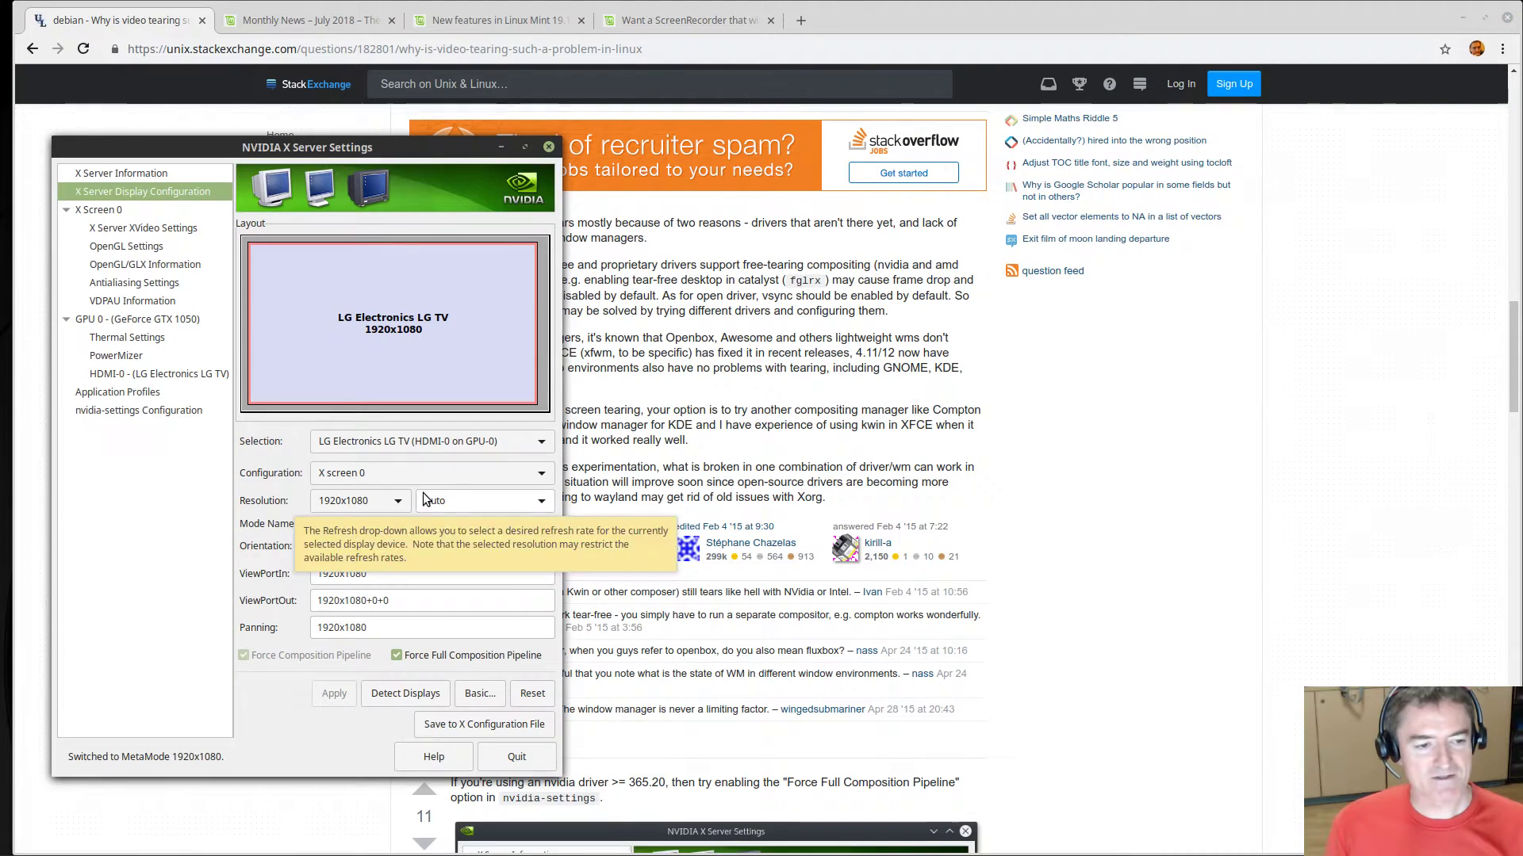
pyautogui.click(409, 658)
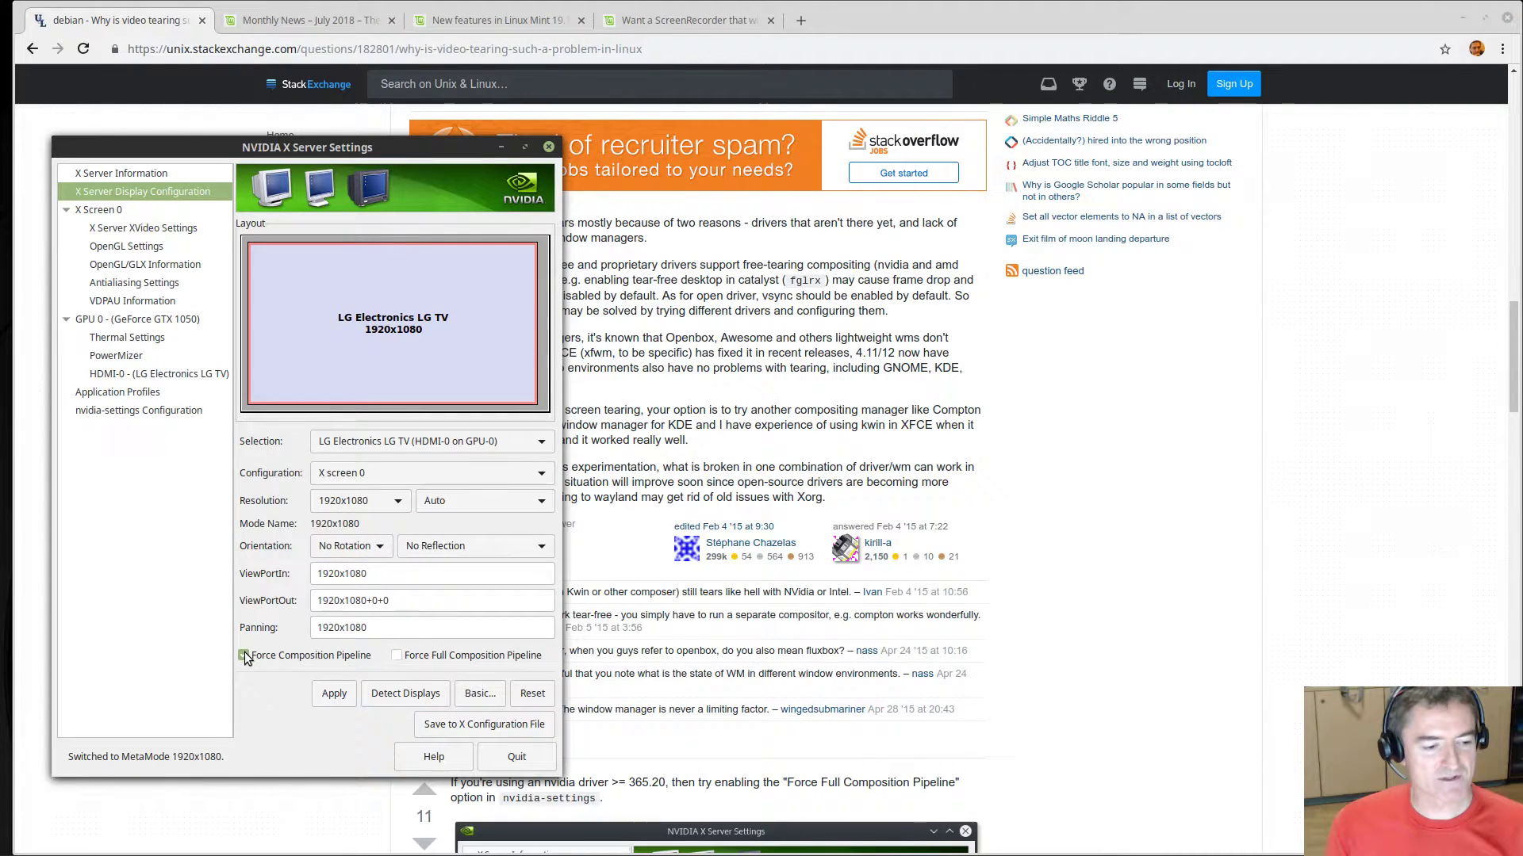
pyautogui.click(314, 686)
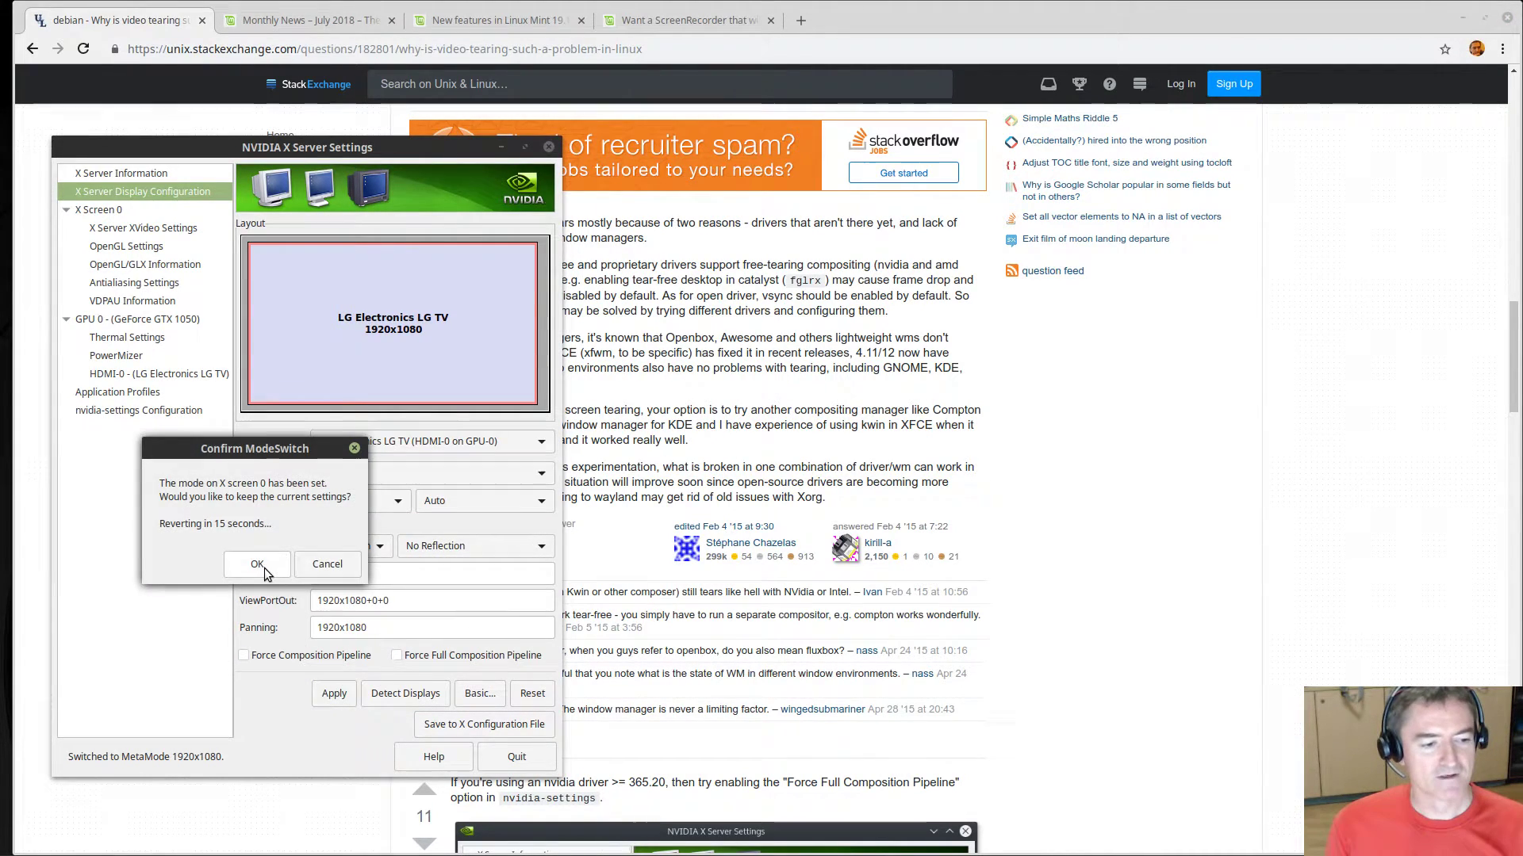
pyautogui.click(251, 564)
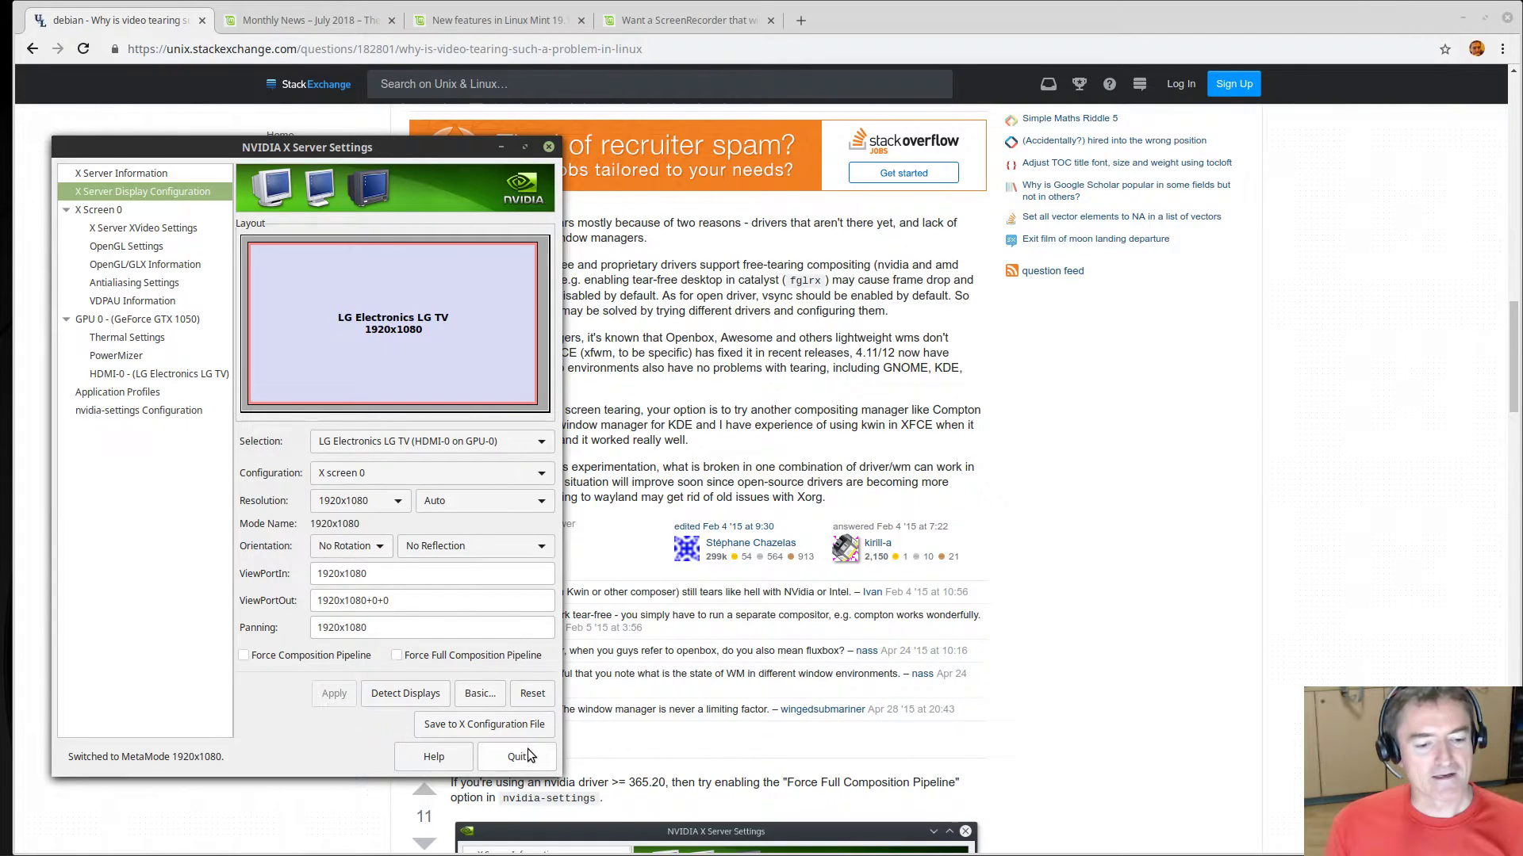
pyautogui.hotkey('alt', 'Tab')
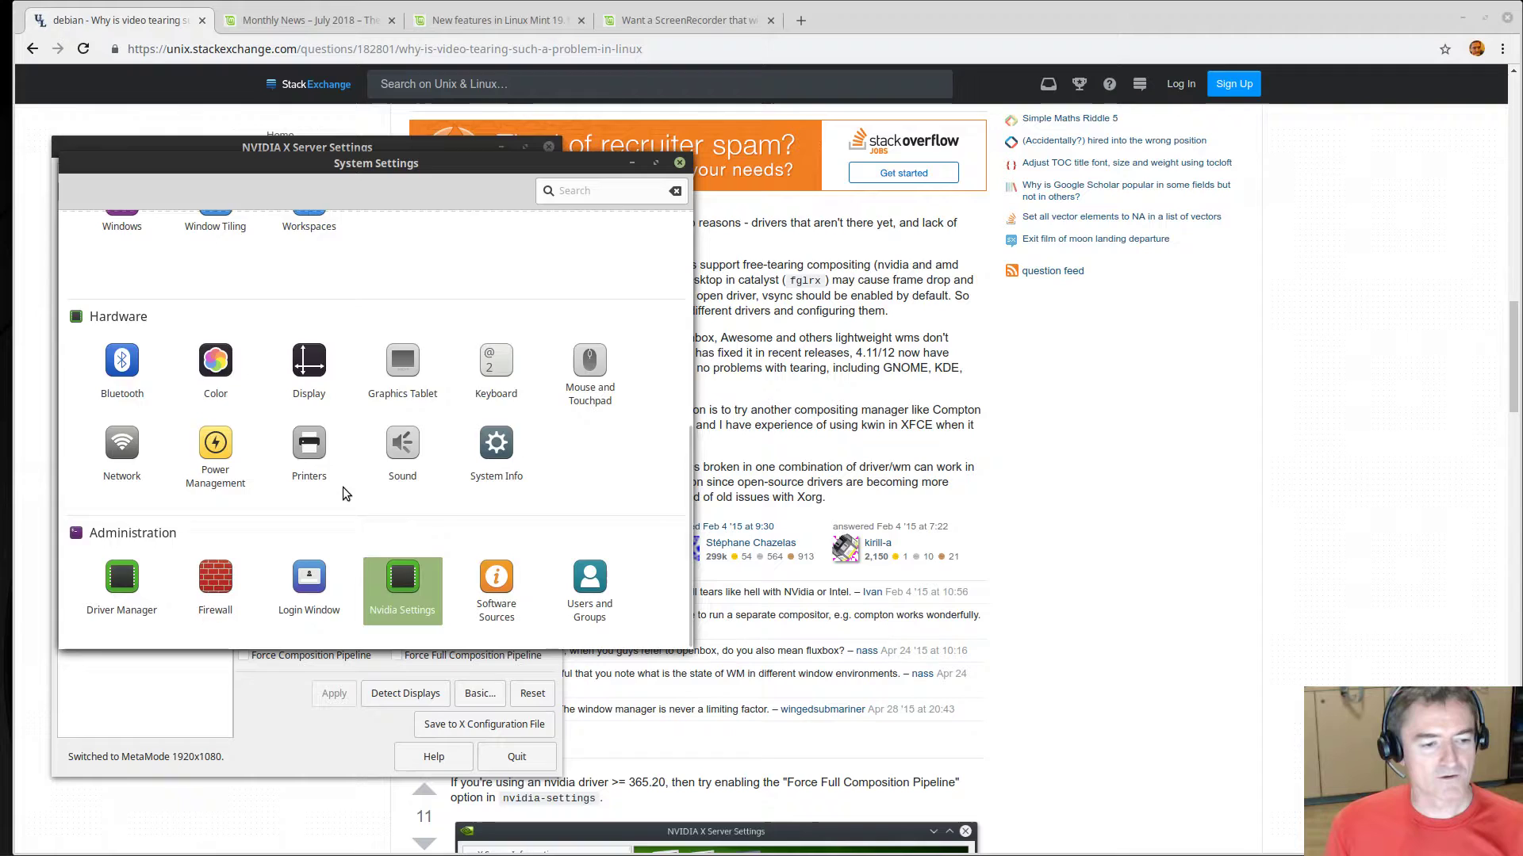
# Scroll System Settings to the top and open General, showing scaling and VBlank compositor options.
pyautogui.scroll(5, 301, 485)
pyautogui.click(203, 457)
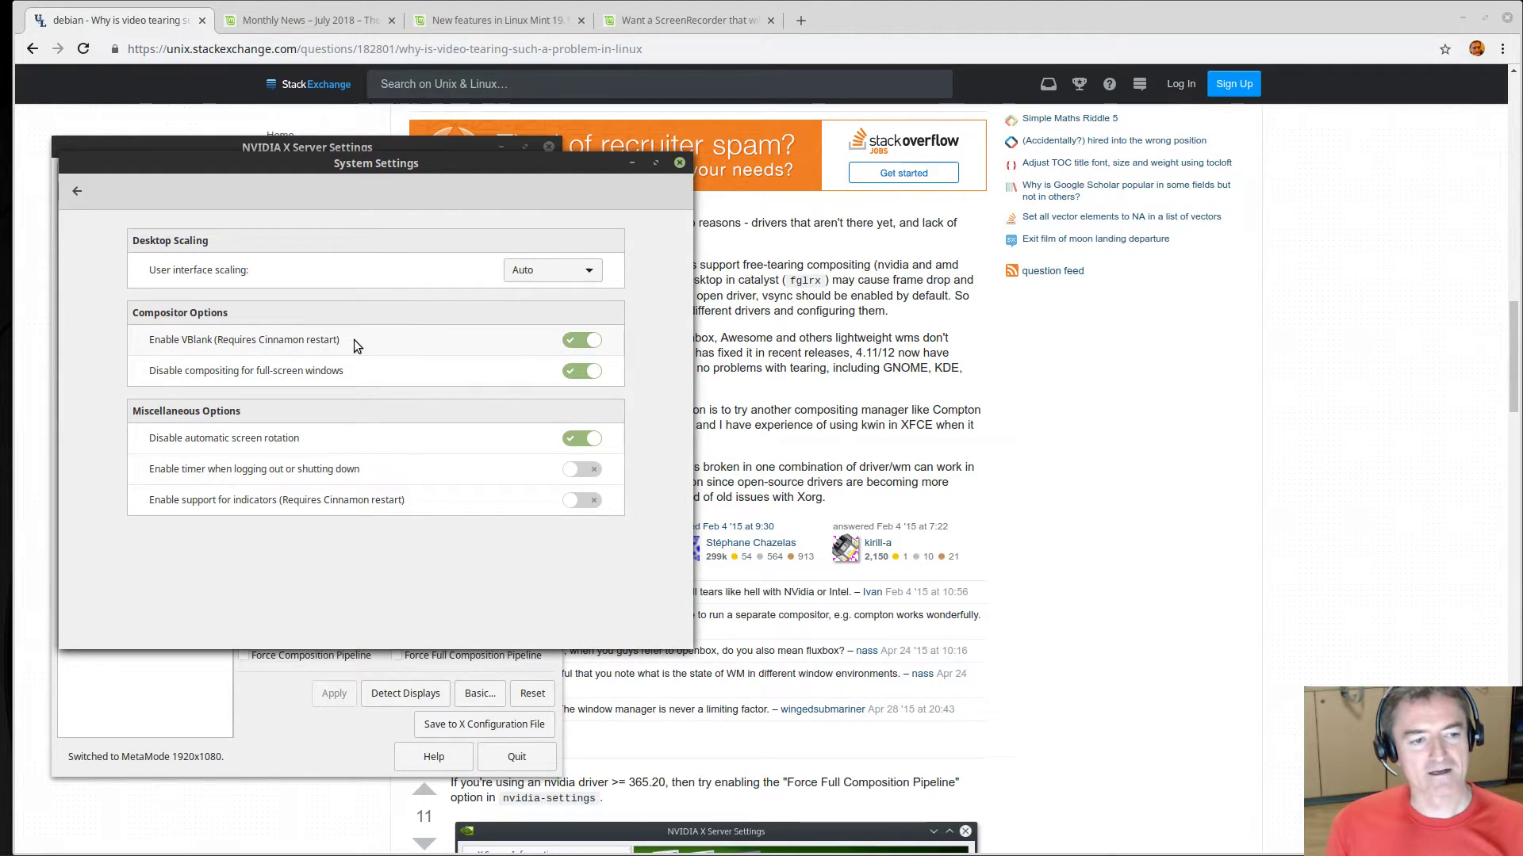
# Minimize System Settings and show the Linux Mint forum thread on OBS flickering and NVIDIA flipping.
pyautogui.click(630, 163)
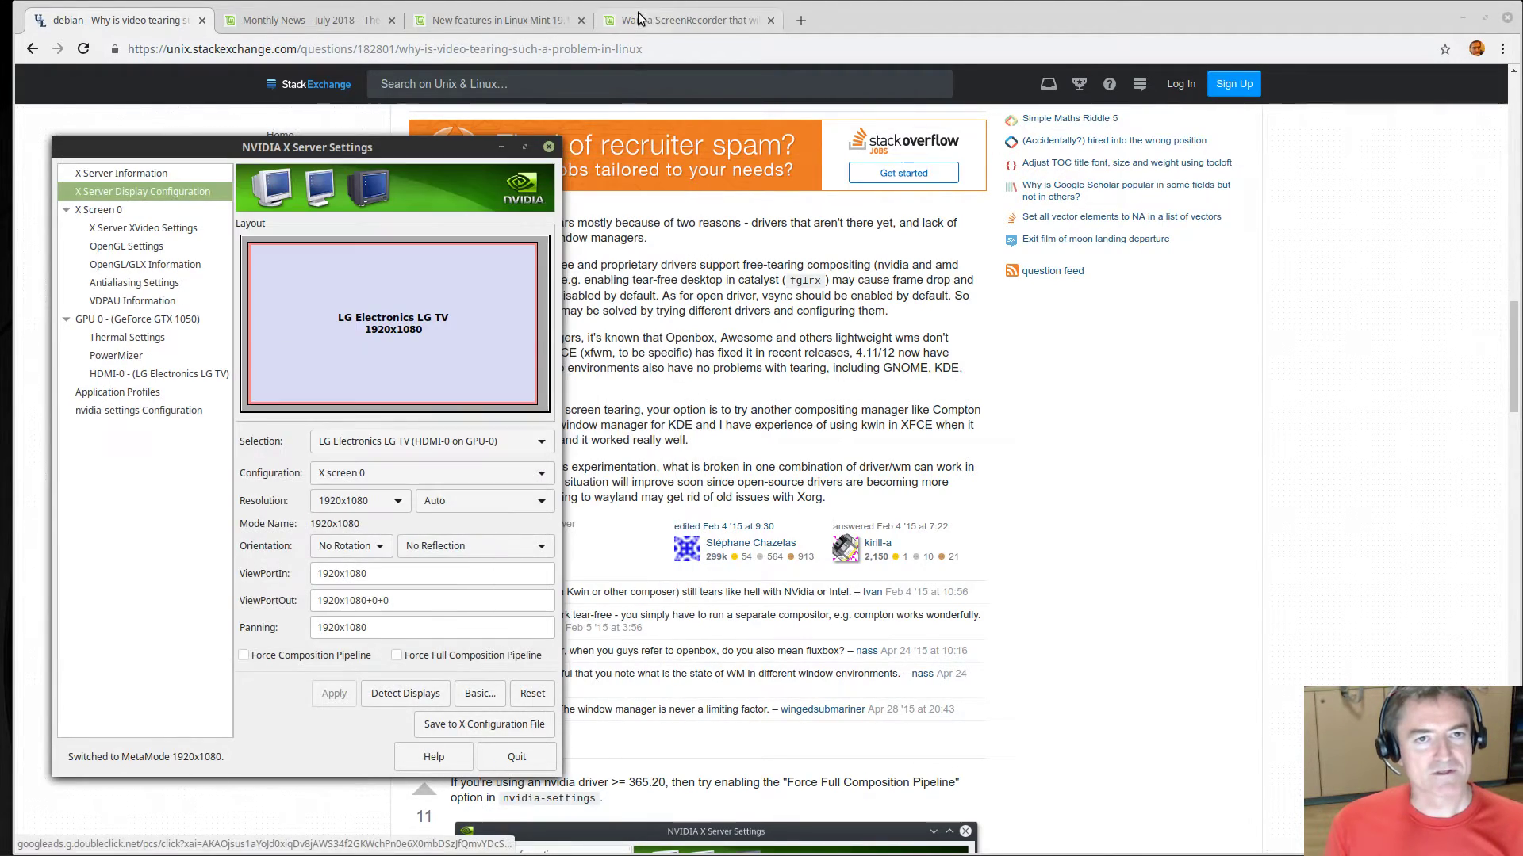
pyautogui.click(637, 18)
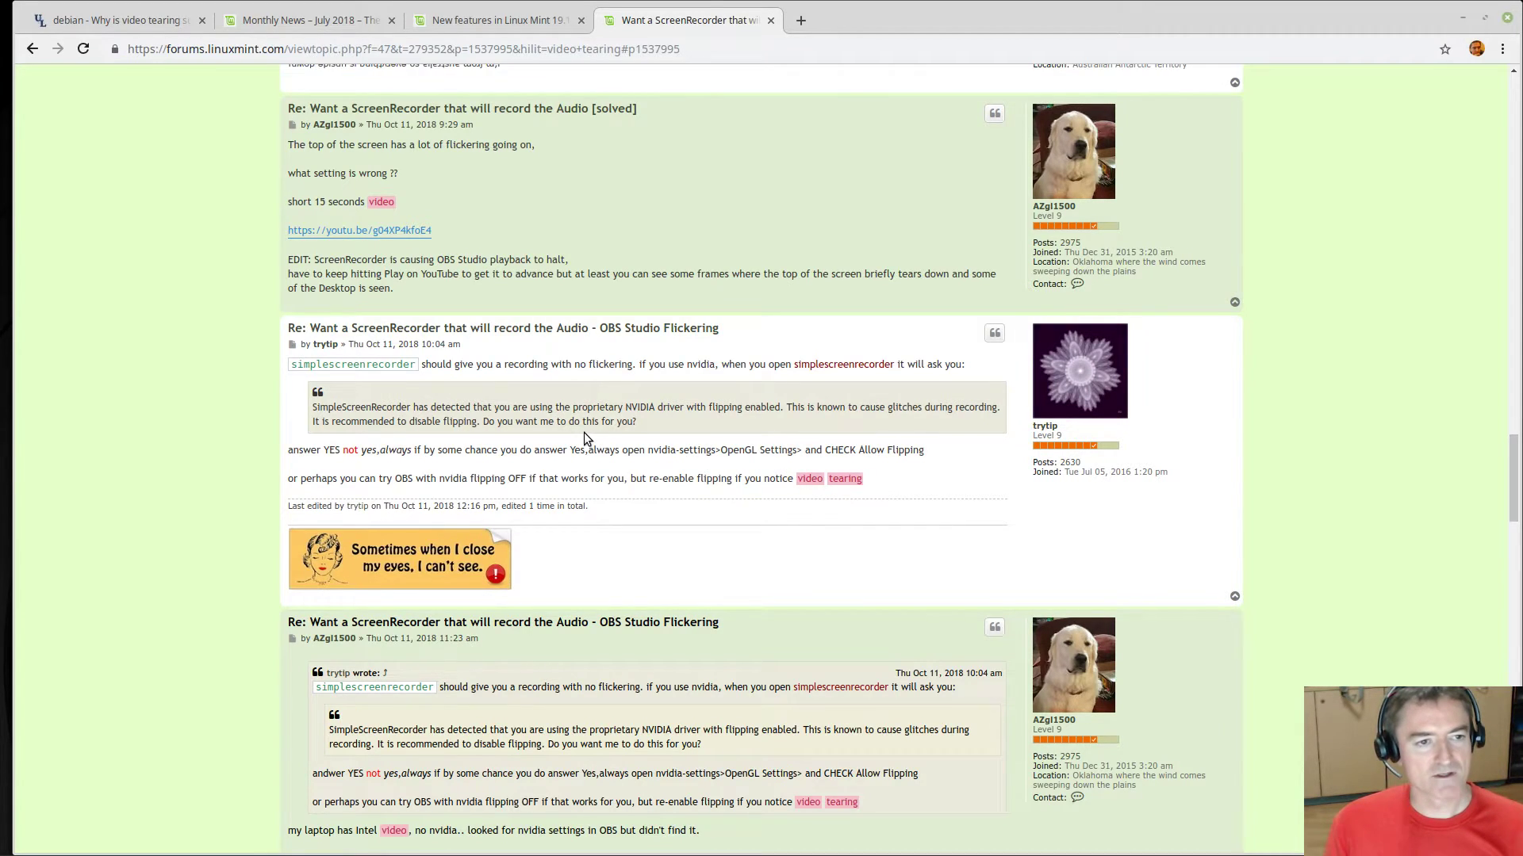
# Uncheck Allow Flipping on the OpenGL Settings page, then quit NVIDIA X Server Settings.
pyautogui.hotkey('alt', 'Tab')
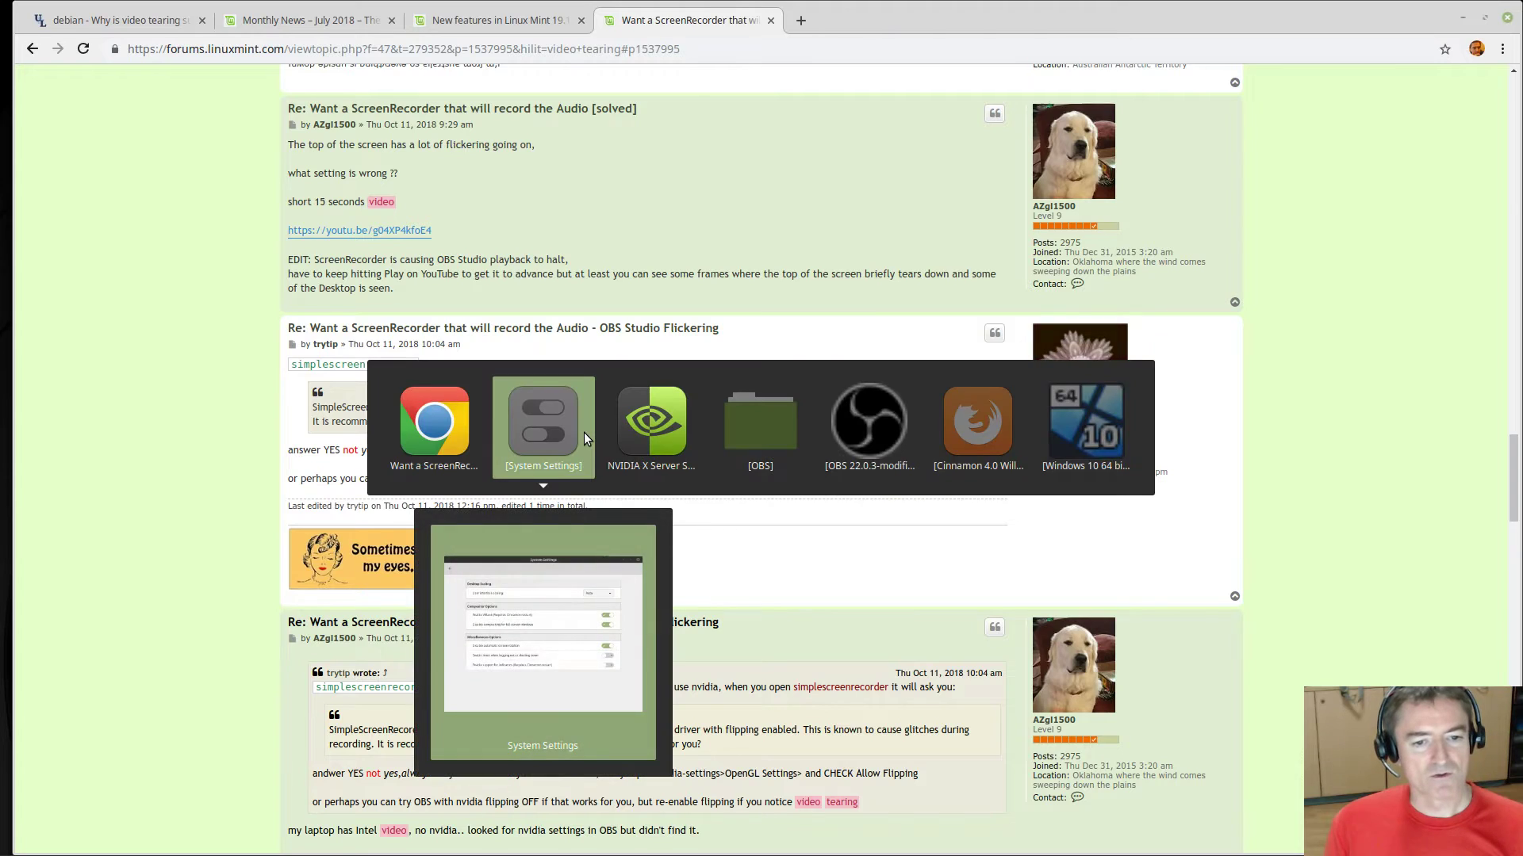
pyautogui.click(138, 252)
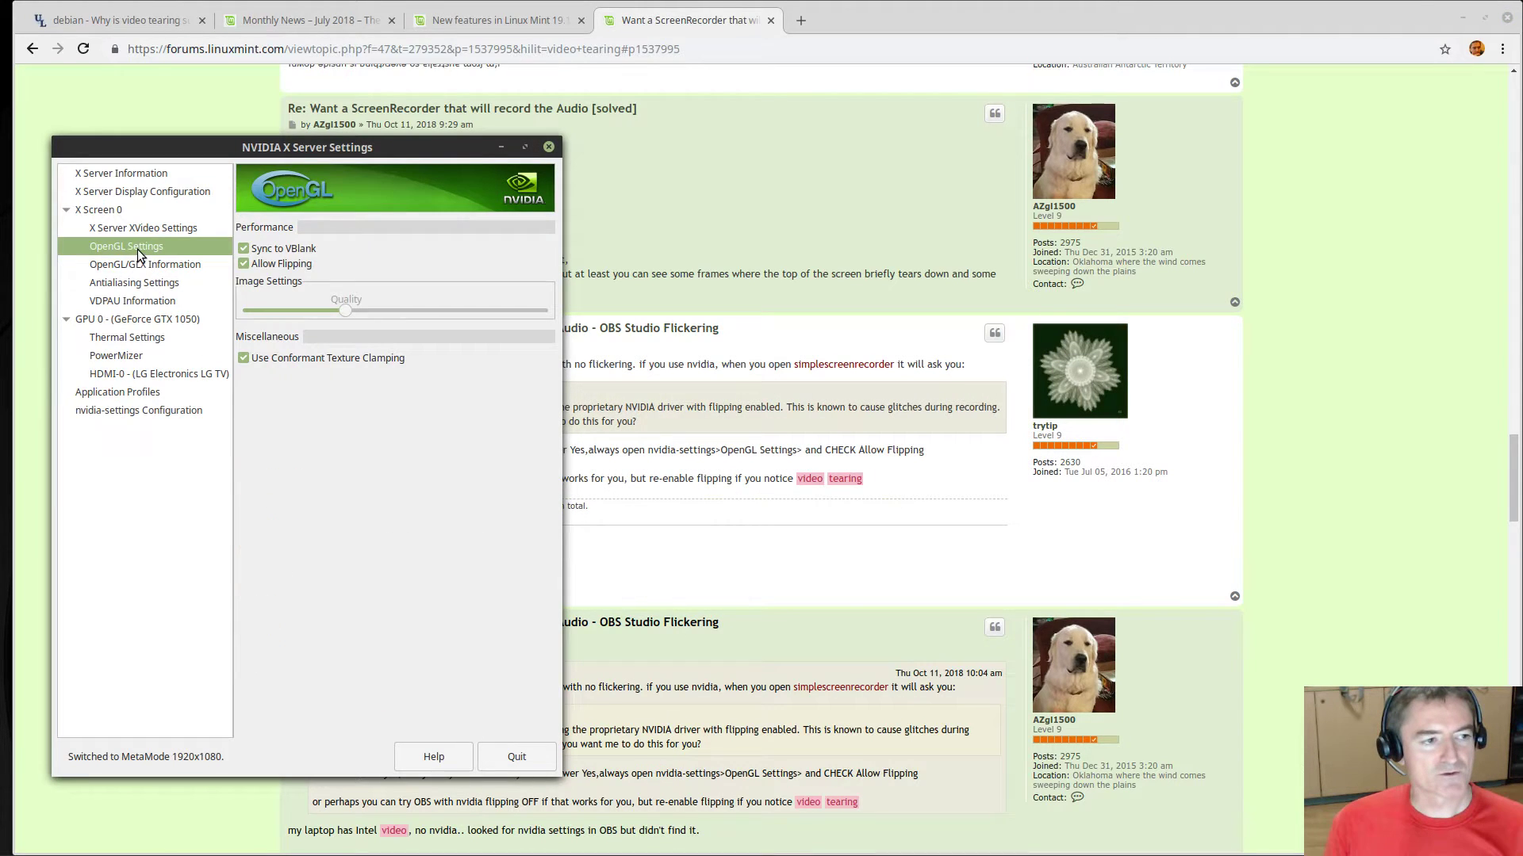
pyautogui.click(244, 264)
pyautogui.click(511, 758)
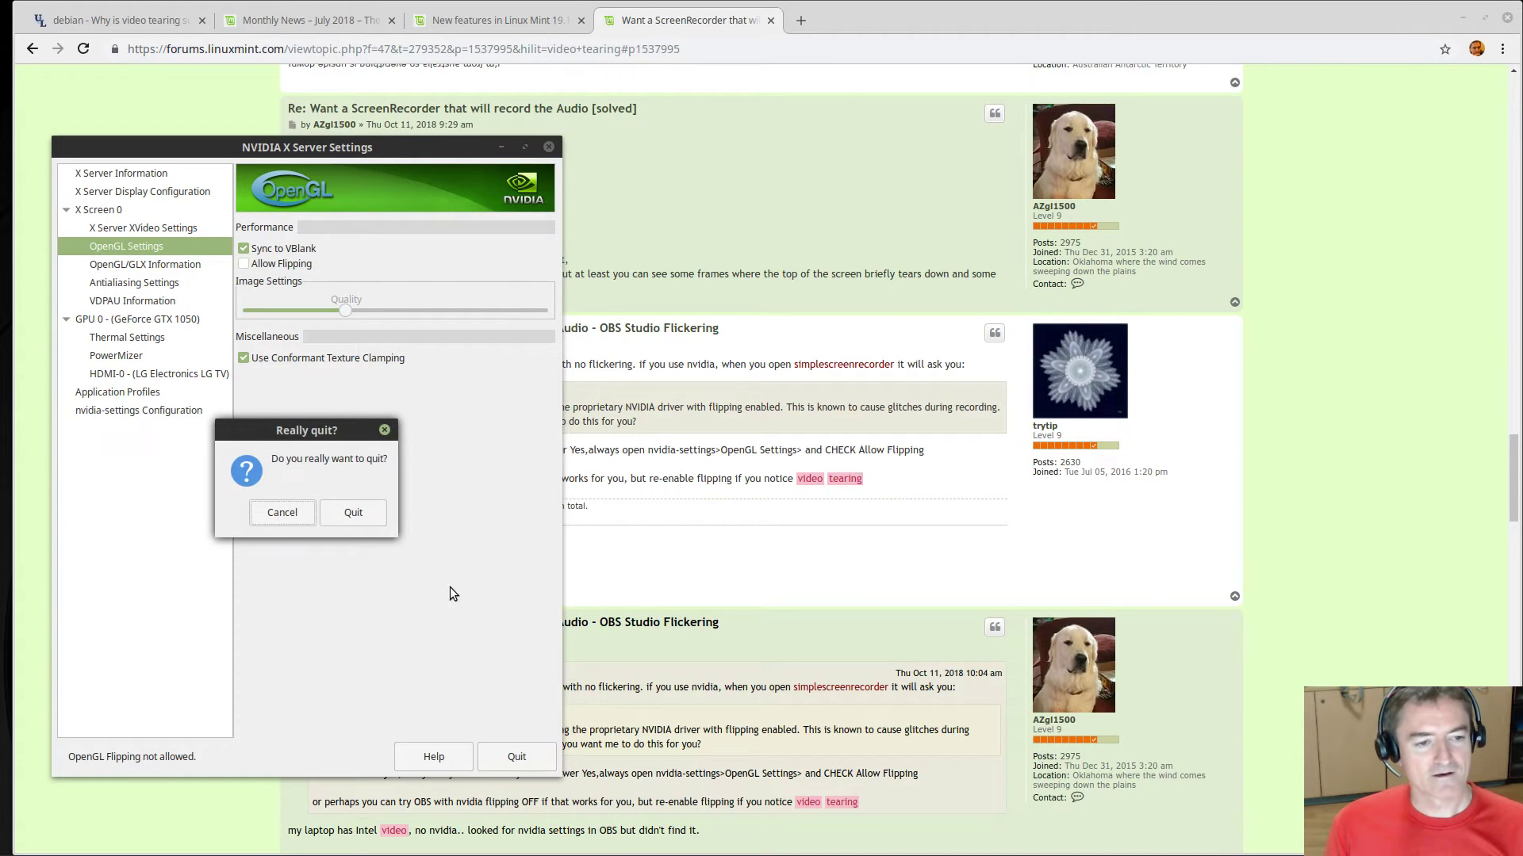
pyautogui.click(372, 513)
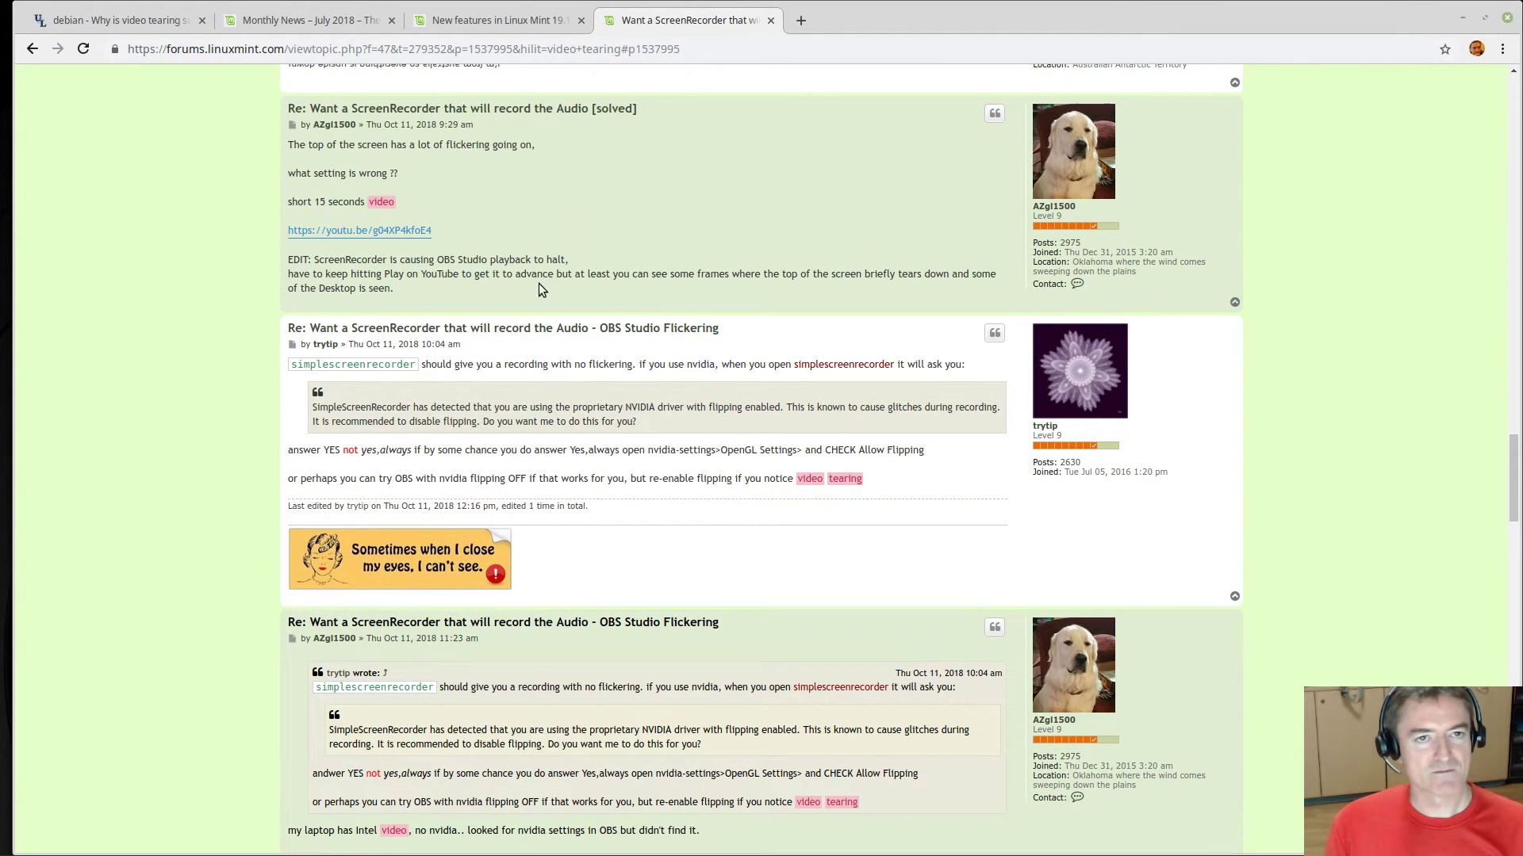
pyautogui.click(511, 19)
# Return to the video tearing question and move the System Settings window behind the browser.
pyautogui.click(325, 20)
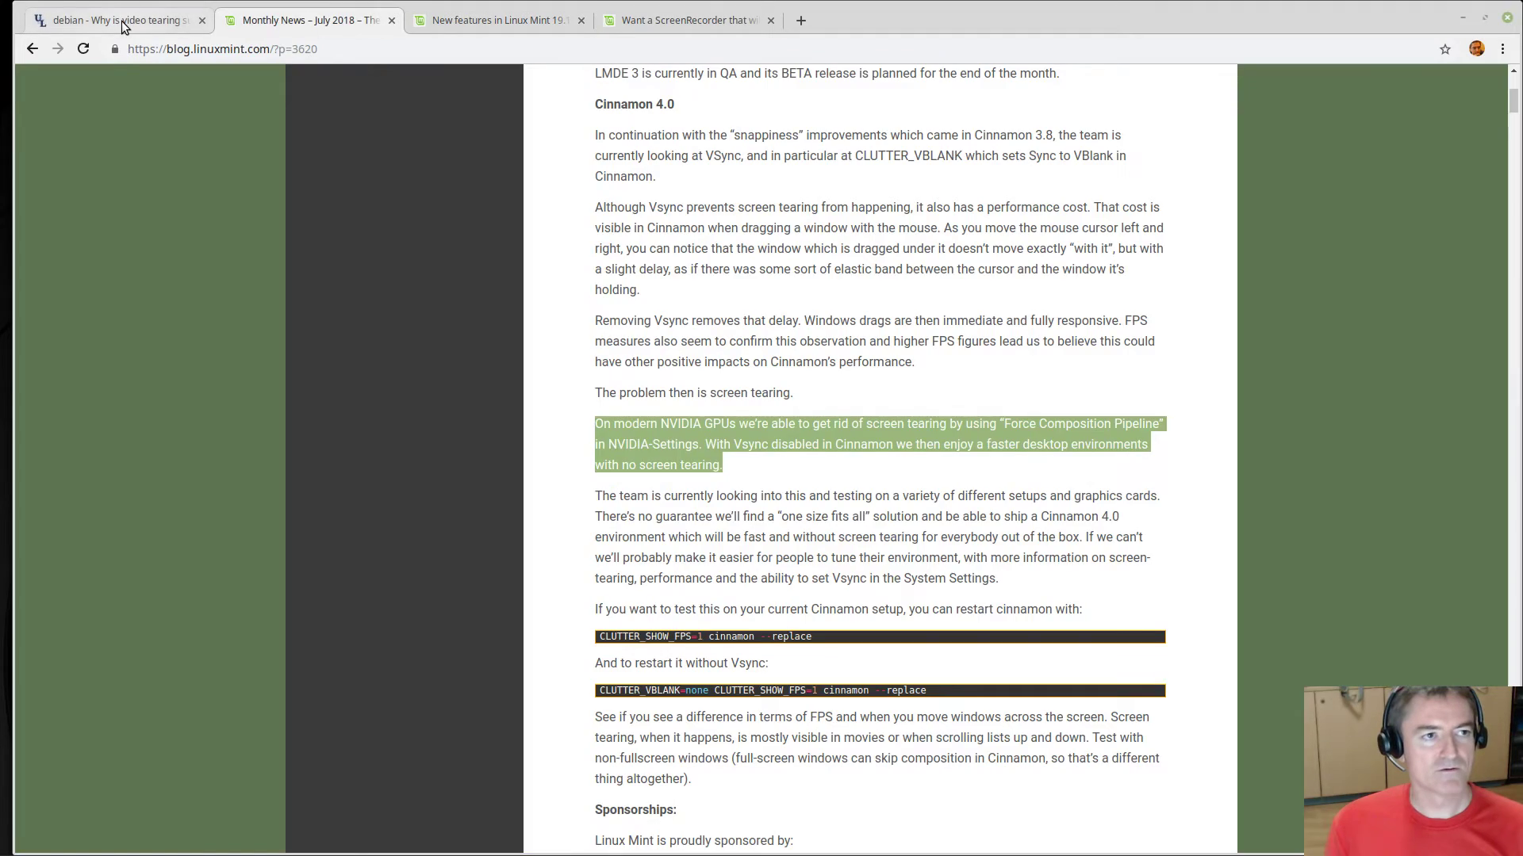
pyautogui.click(125, 23)
pyautogui.hotkey('alt', 'Tab')
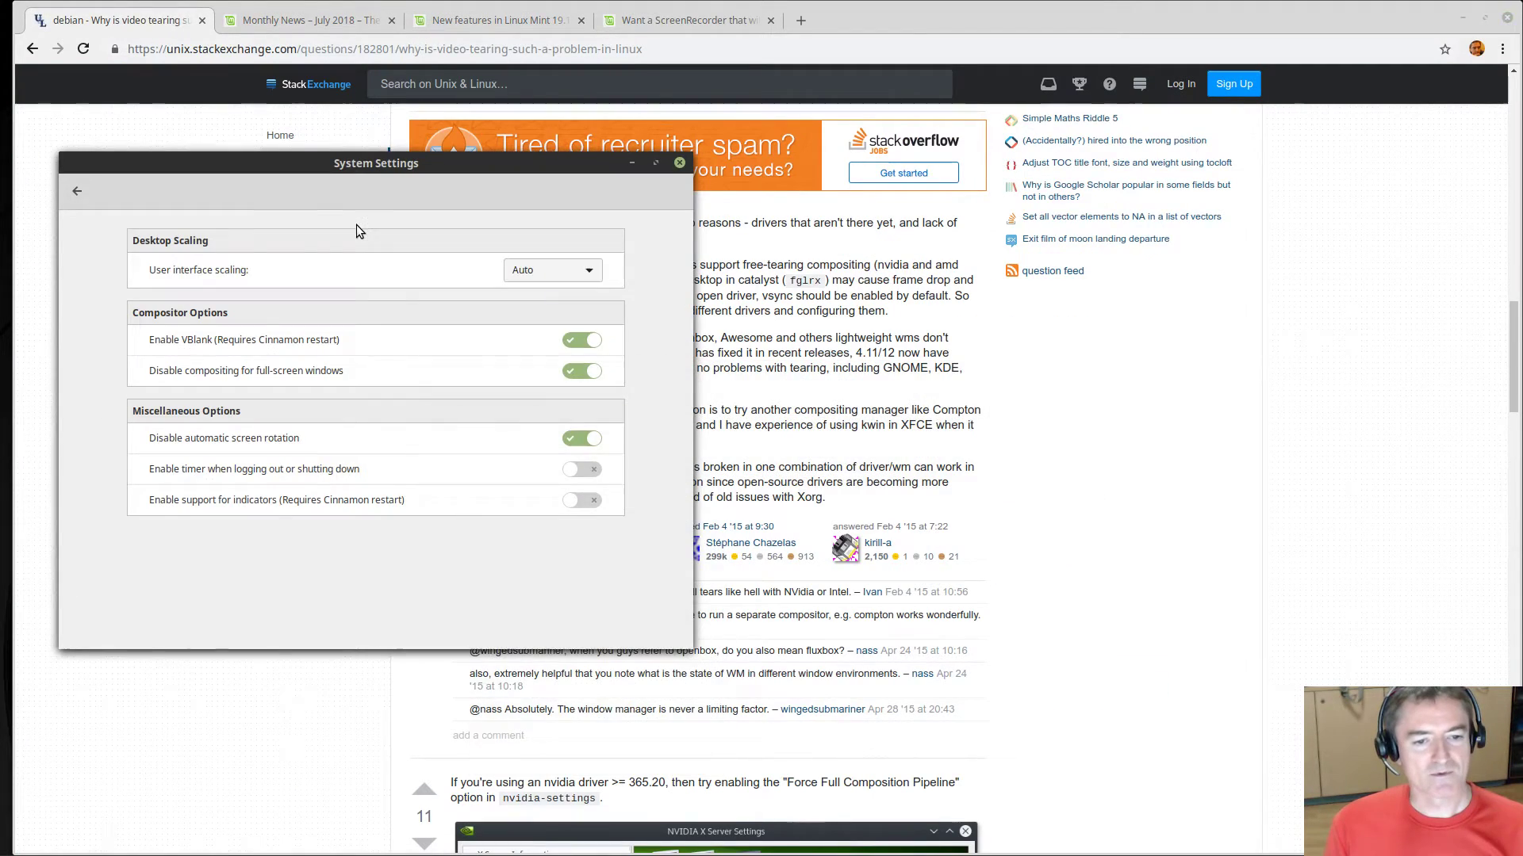
pyautogui.moveTo(389, 168)
pyautogui.mouseDown()
pyautogui.moveTo(992, 230)
pyautogui.moveTo(367, 143)
pyautogui.mouseUp()
pyautogui.click(890, 317)
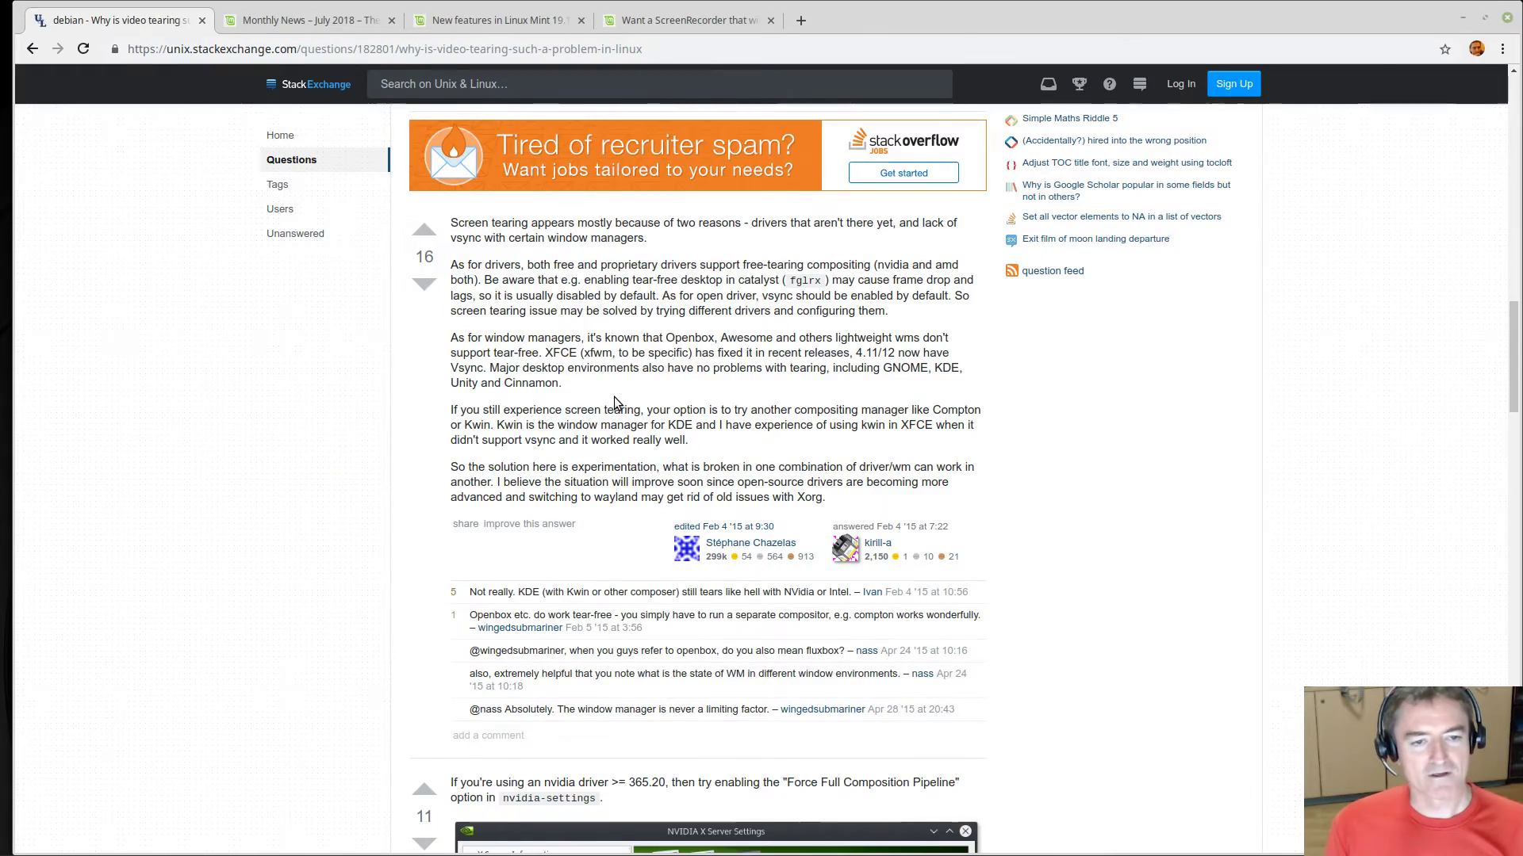
# Scroll the question to the Force Full Composition Pipeline answer with its NVIDIA settings screenshot.
pyautogui.scroll(-7, 613, 396)
pyautogui.scroll(-5, 616, 402)
pyautogui.scroll(-4, 617, 402)
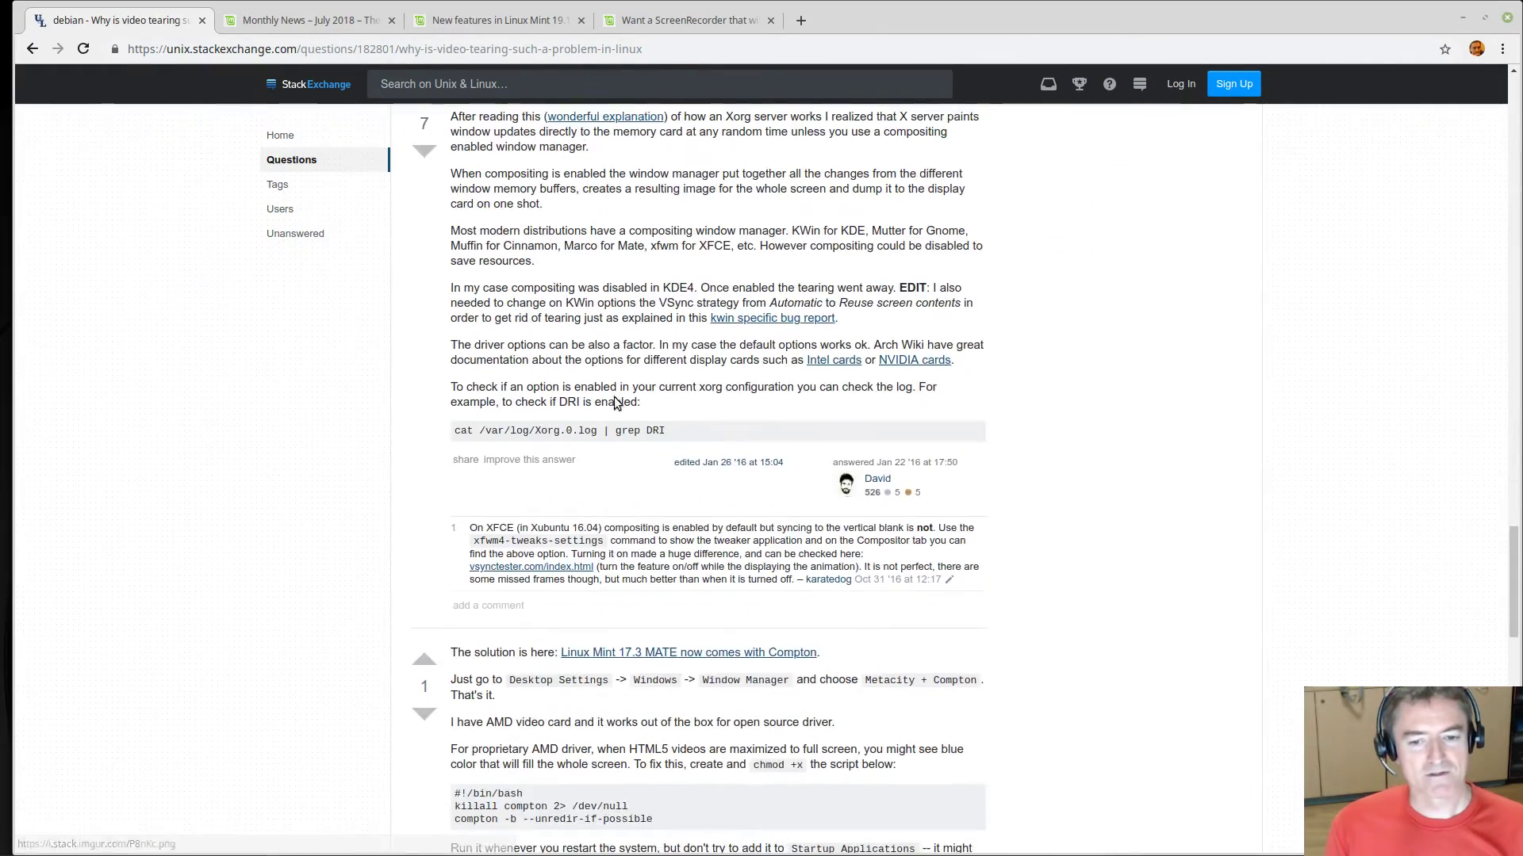
pyautogui.scroll(-4, 616, 402)
pyautogui.scroll(-4, 616, 402)
pyautogui.scroll(5, 615, 402)
pyautogui.scroll(4, 615, 402)
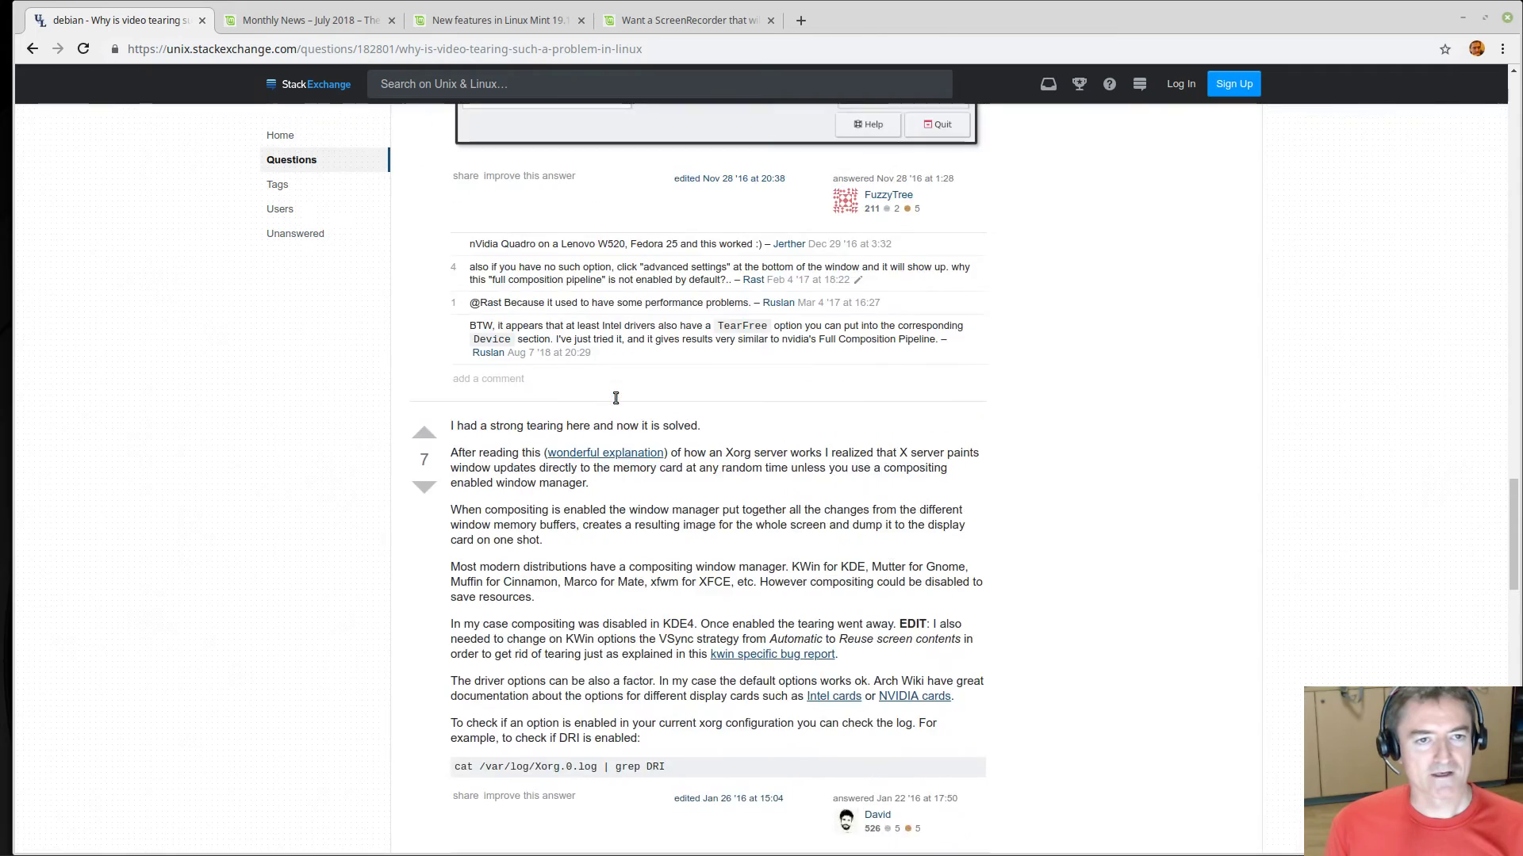
pyautogui.scroll(4, 615, 402)
pyautogui.scroll(3, 615, 402)
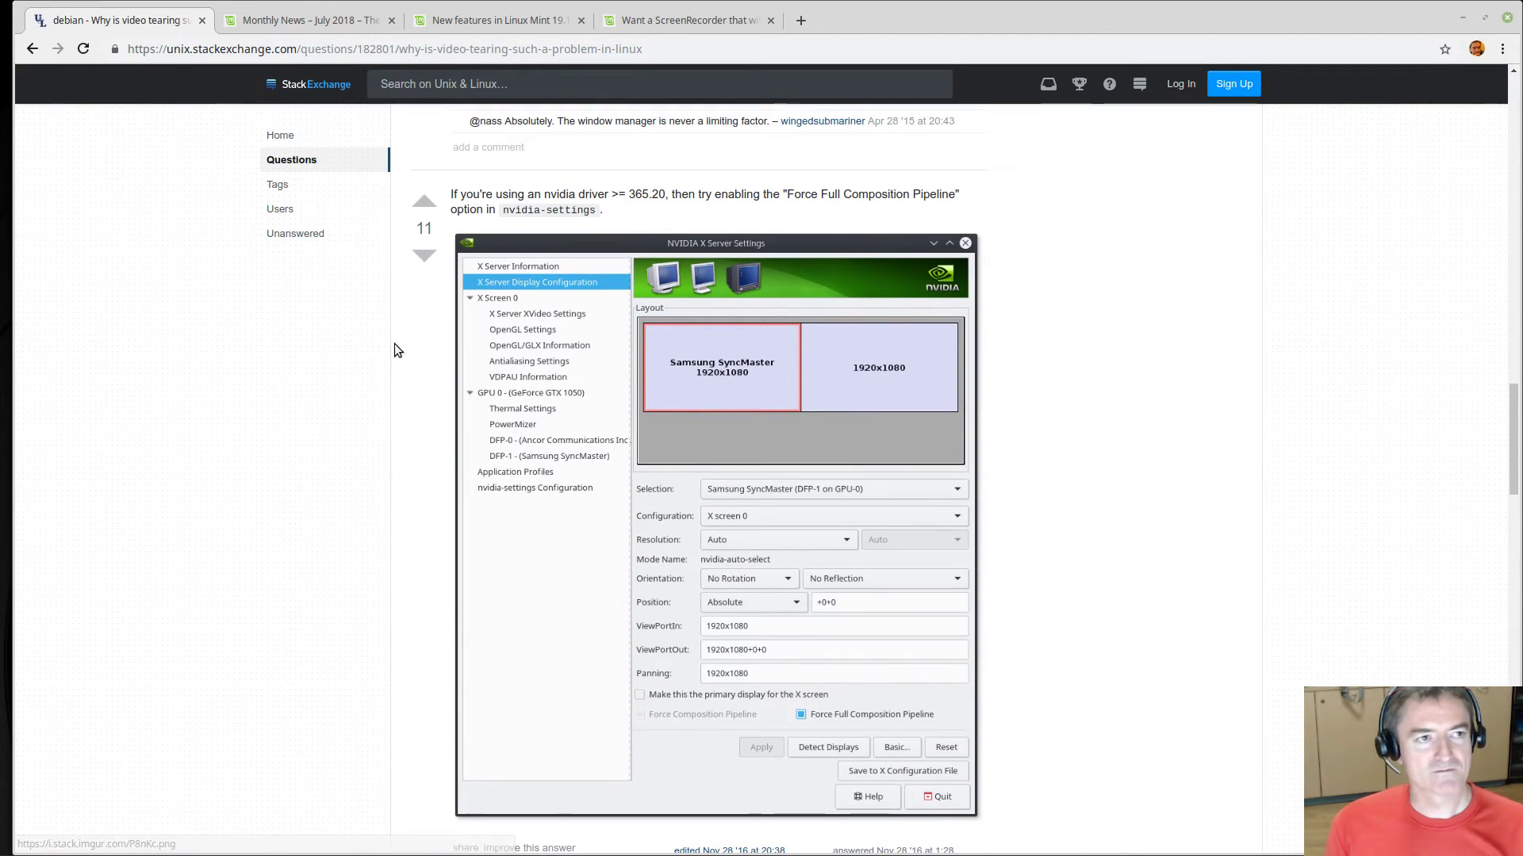
pyautogui.click(316, 24)
# Highlight the Linux Mint 19 note on turning off VSYNC and compare it with System Settings' VBlank option.
pyautogui.click(524, 23)
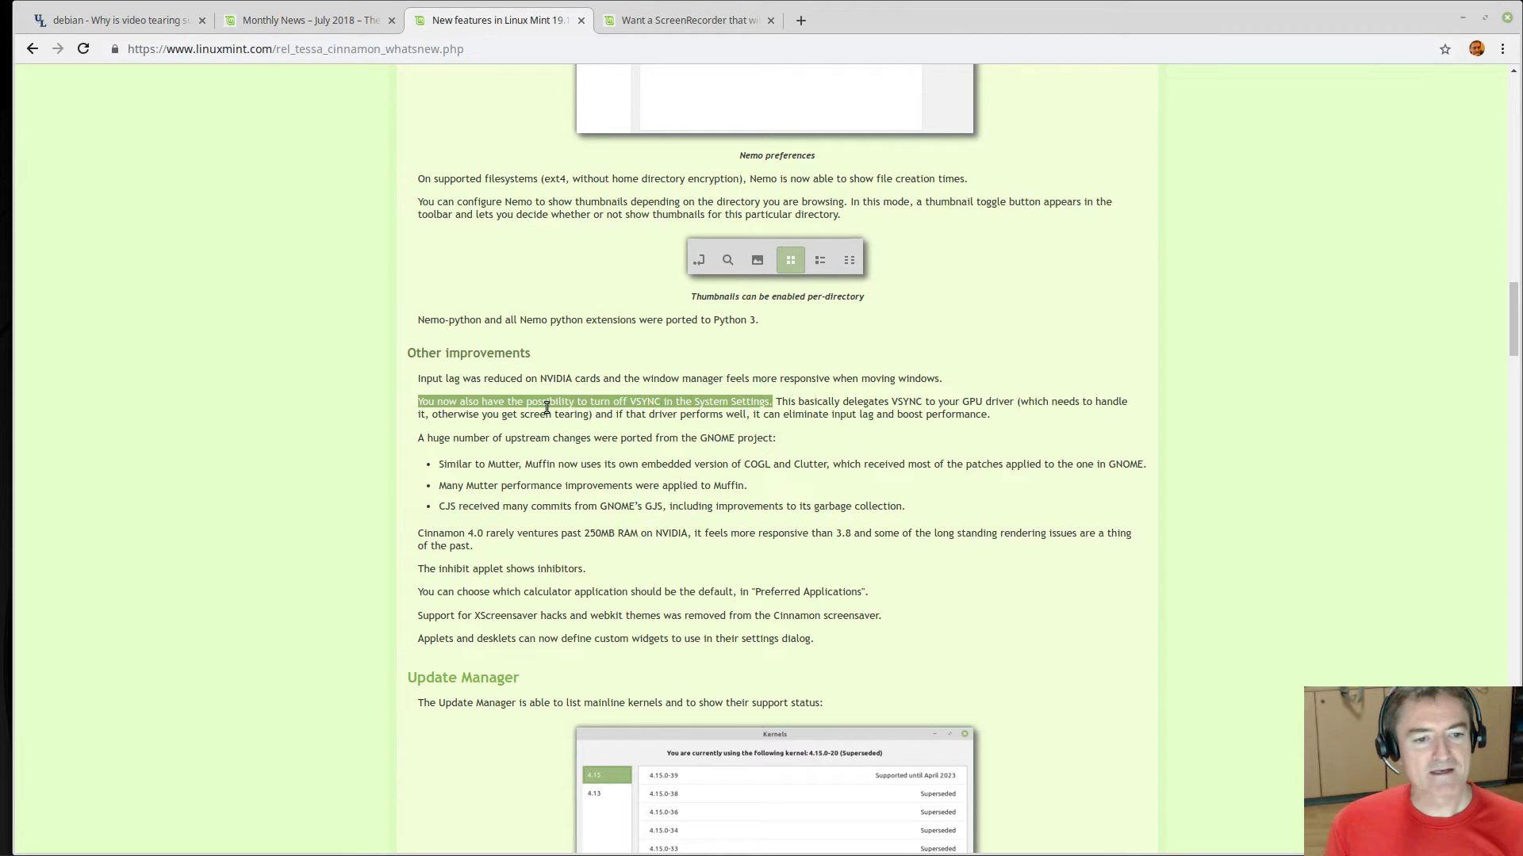
pyautogui.click(417, 401)
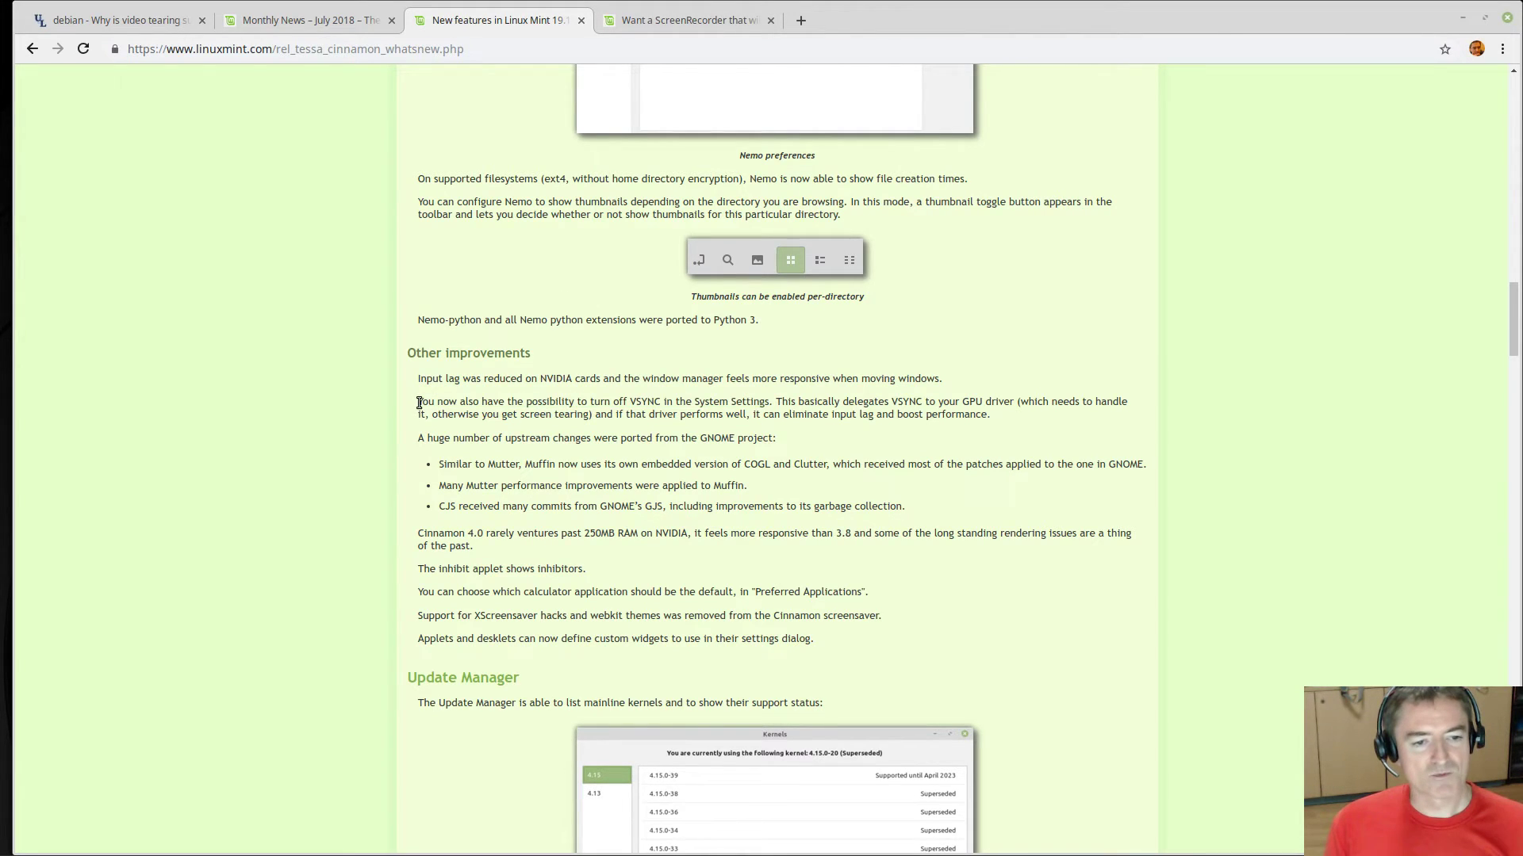
pyautogui.keyDown('shift'); pyautogui.click(767, 403); pyautogui.keyUp('shift')
pyautogui.moveTo(767, 403); pyautogui.dragTo(776, 403)
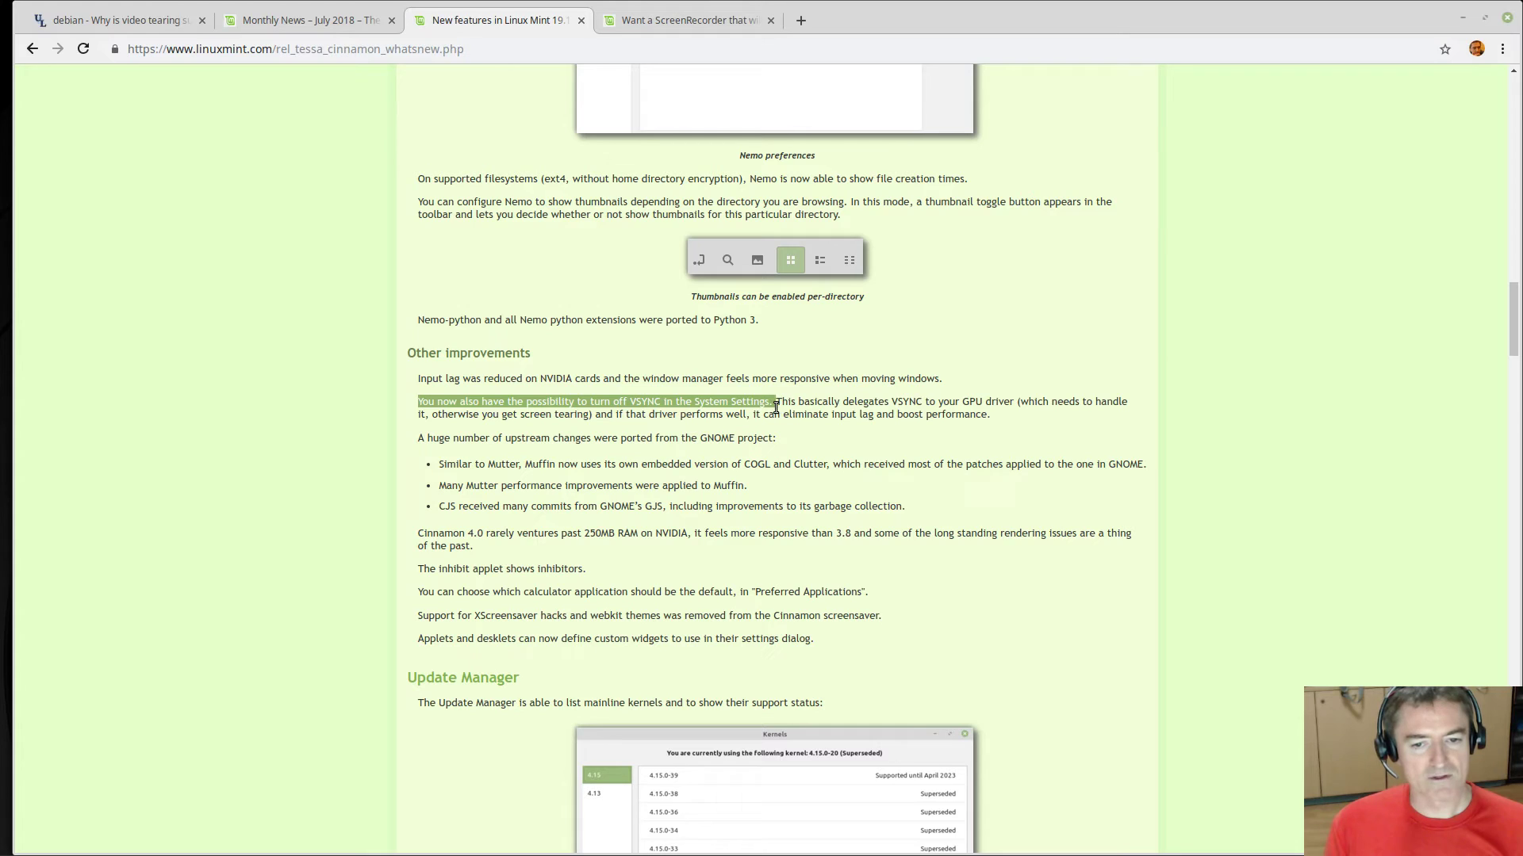
pyautogui.hotkey('alt', 'Tab')
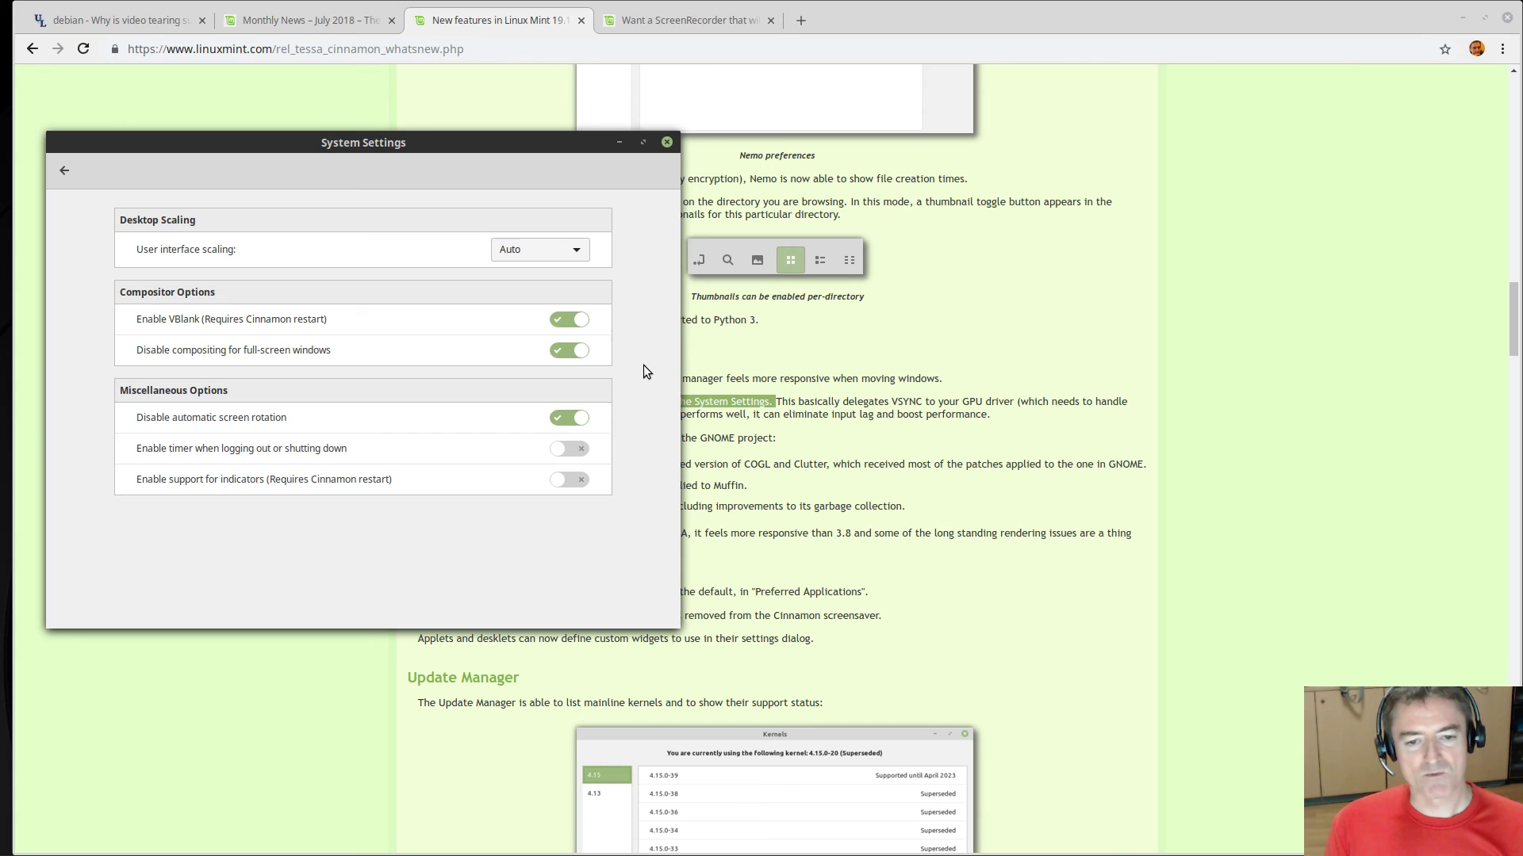
pyautogui.click(806, 479)
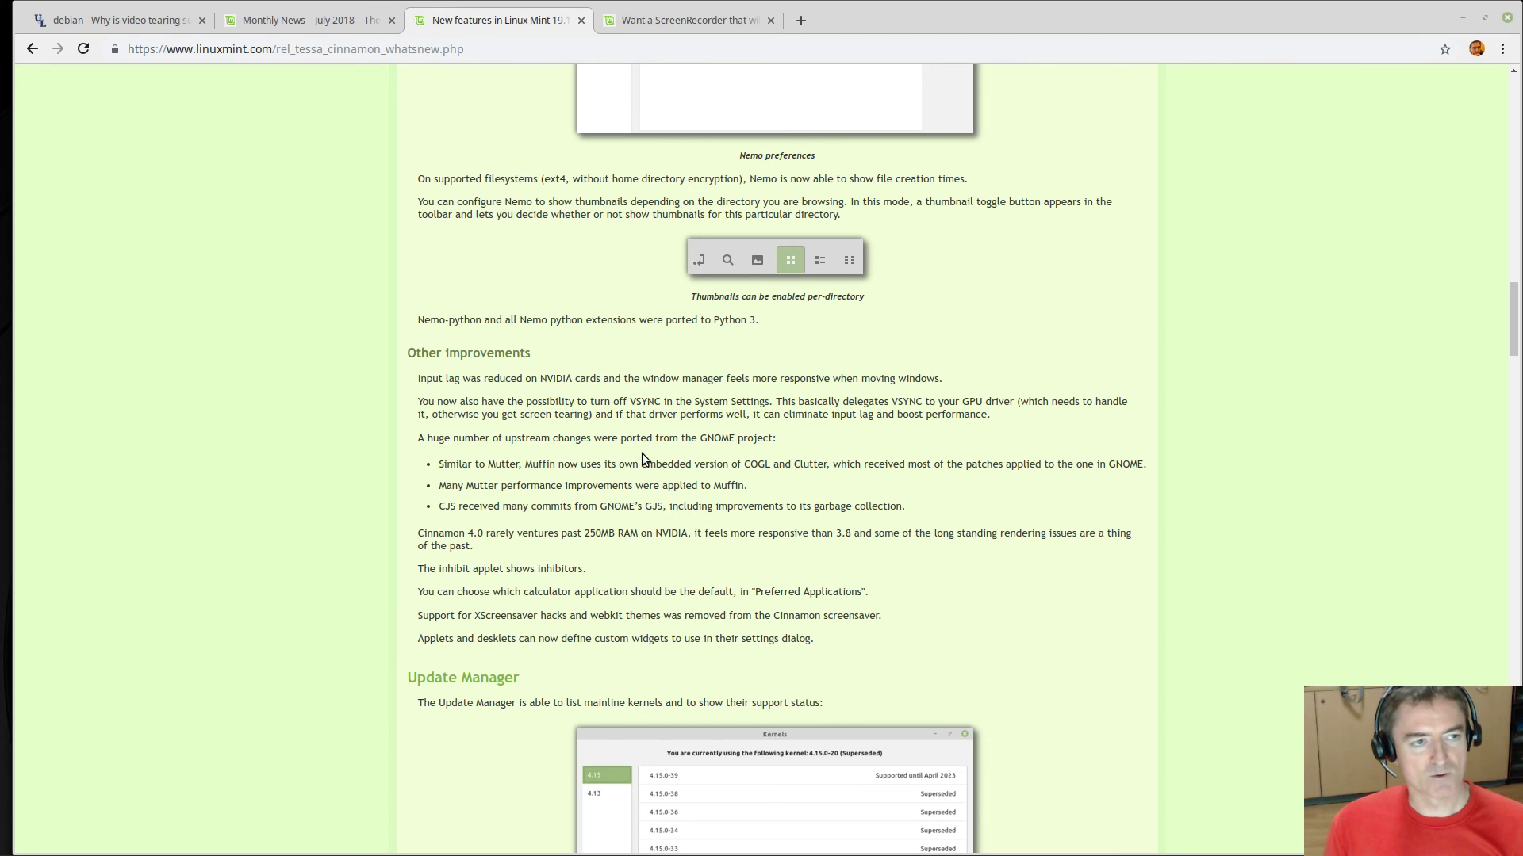